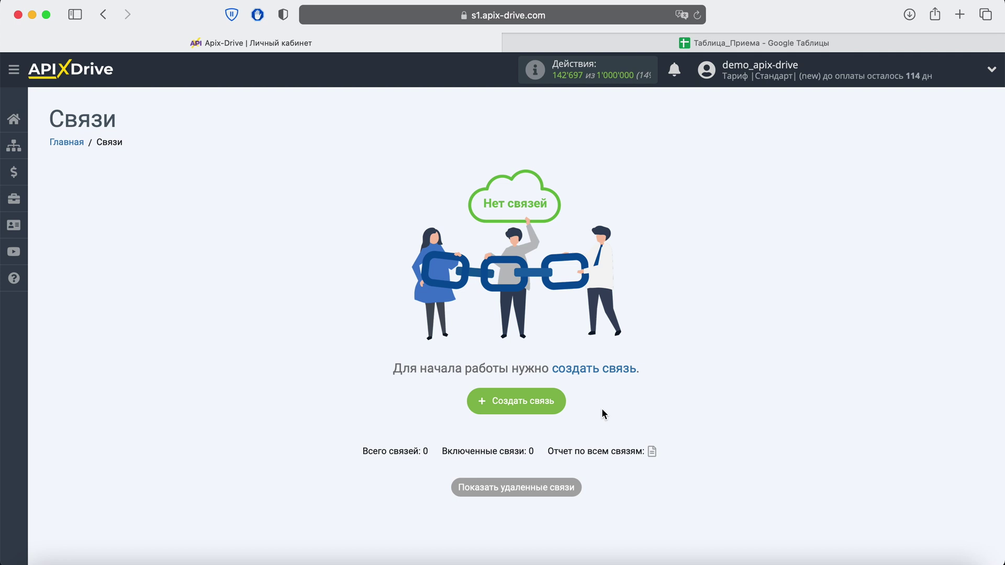
Create a new connection (Создать связь) with Google Calendar as the source system and continue
left_click(558, 407)
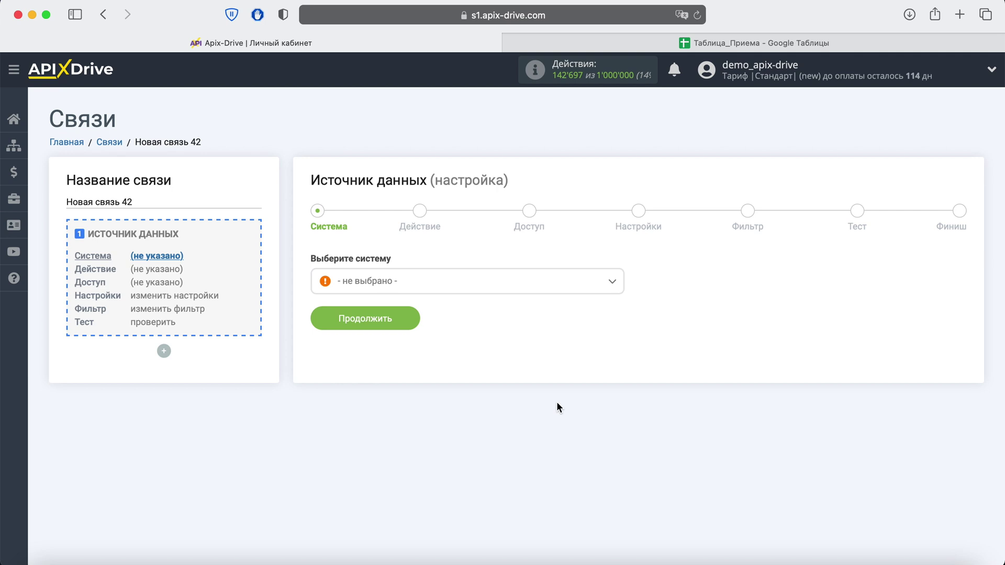
left_click(481, 289)
scroll(478, 400, "down", 2)
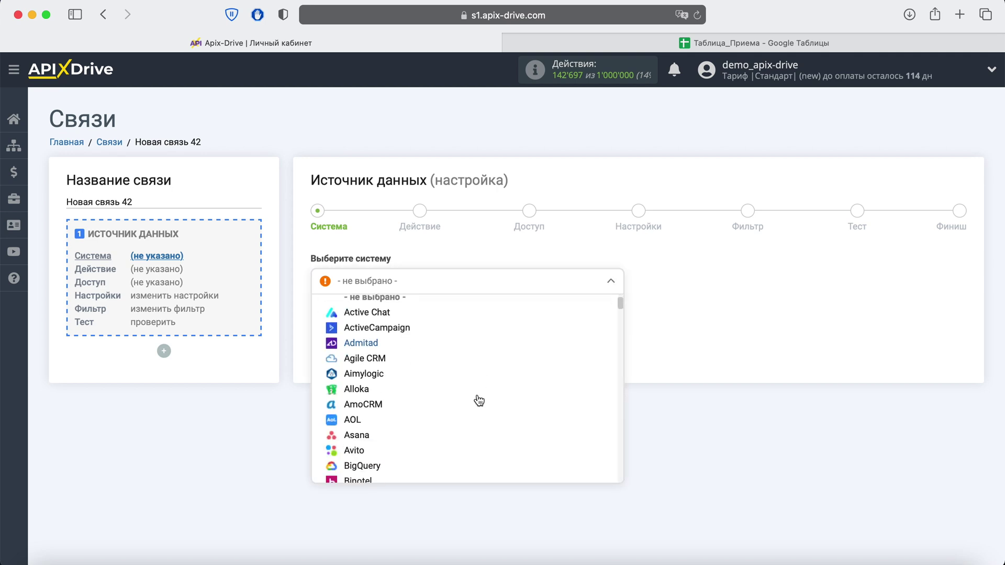
scroll(479, 400, "down", 4)
scroll(478, 401, "down", 5)
scroll(478, 401, "down", 5)
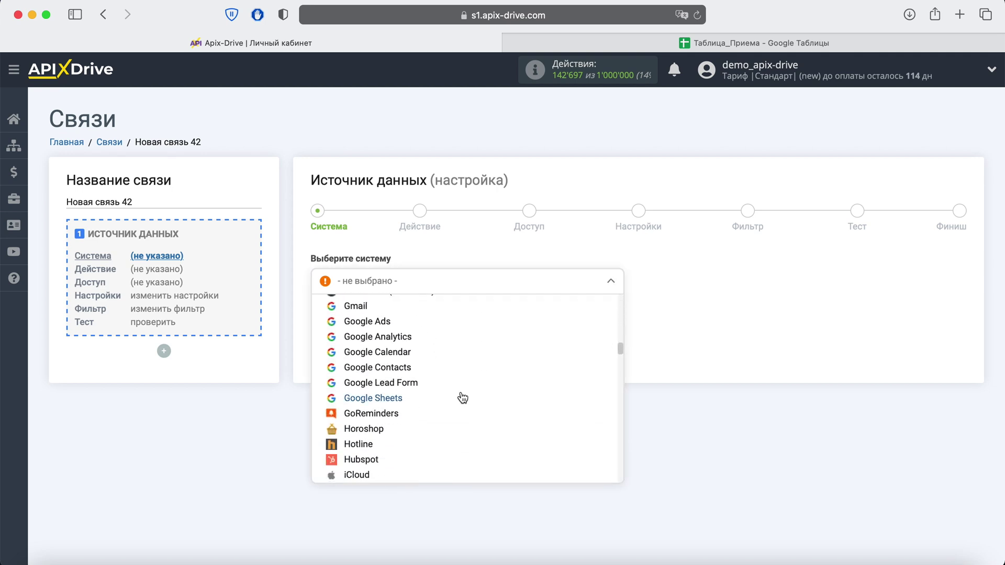
left_click(403, 361)
left_click(407, 322)
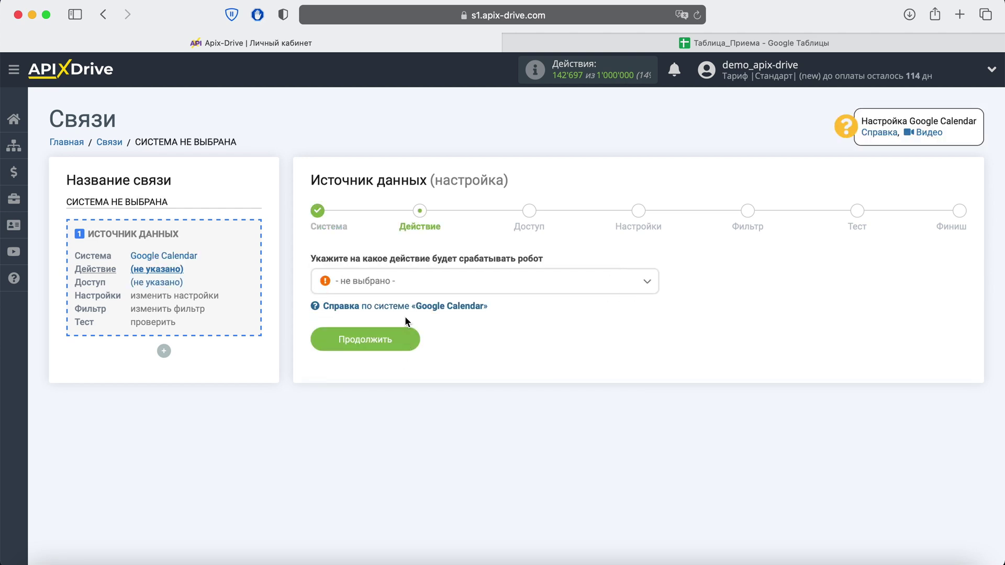
Set the Google Calendar action to Загрузить события (новые) and continue to account access
left_click(416, 291)
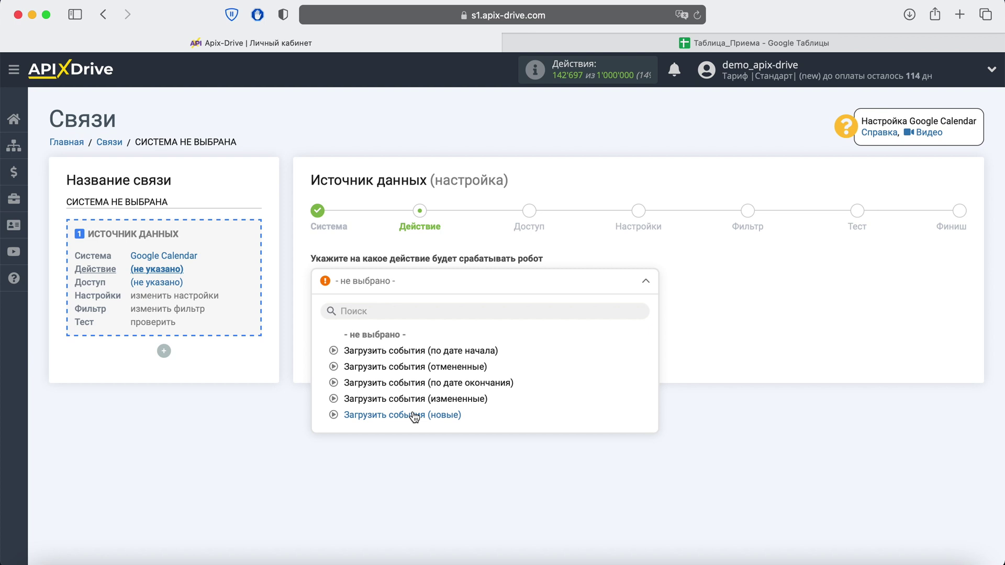
left_click(415, 417)
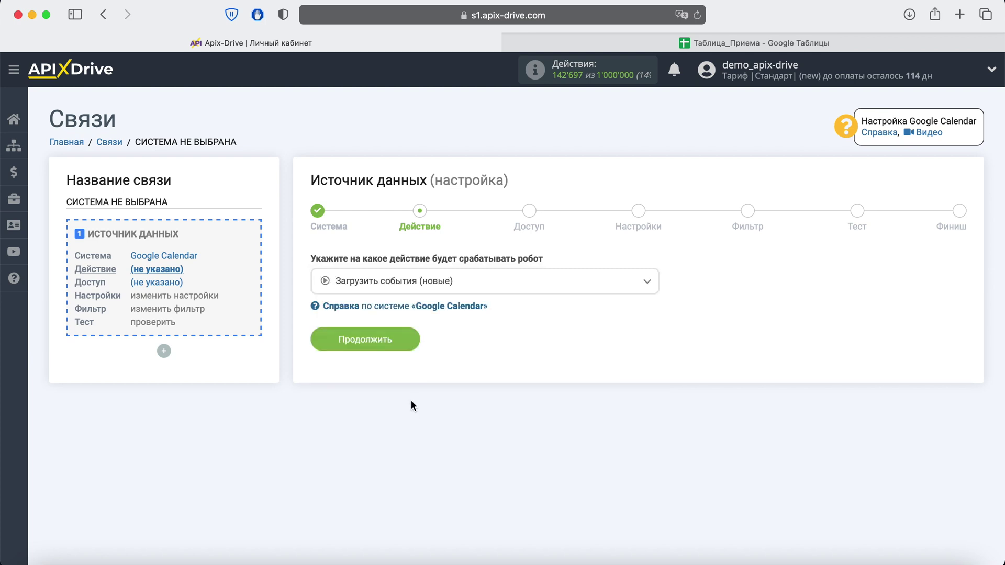
left_click(408, 343)
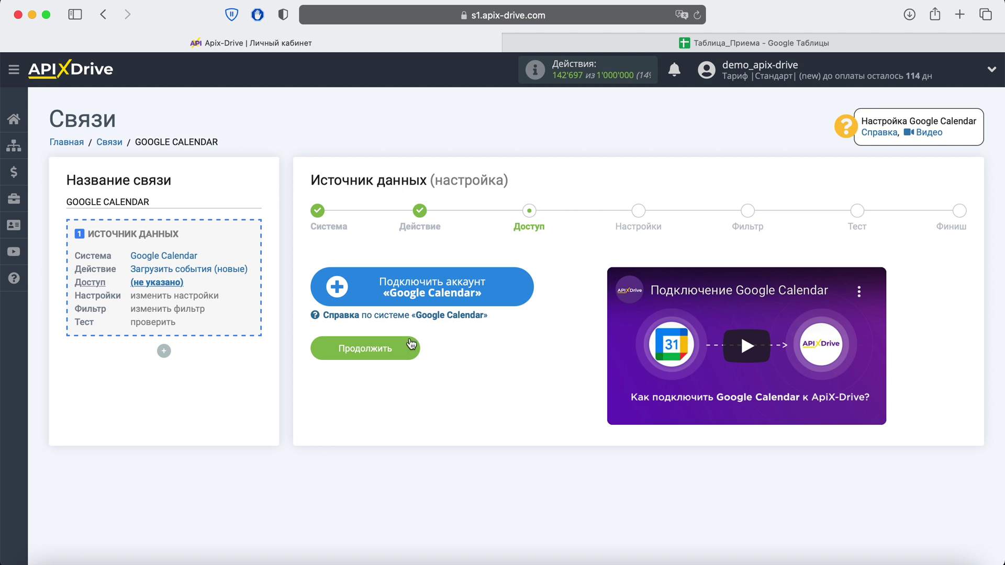
Sign in with the saved Google account e-mail and password, and grant ApiX-Drive the requested permissions
left_click(493, 300)
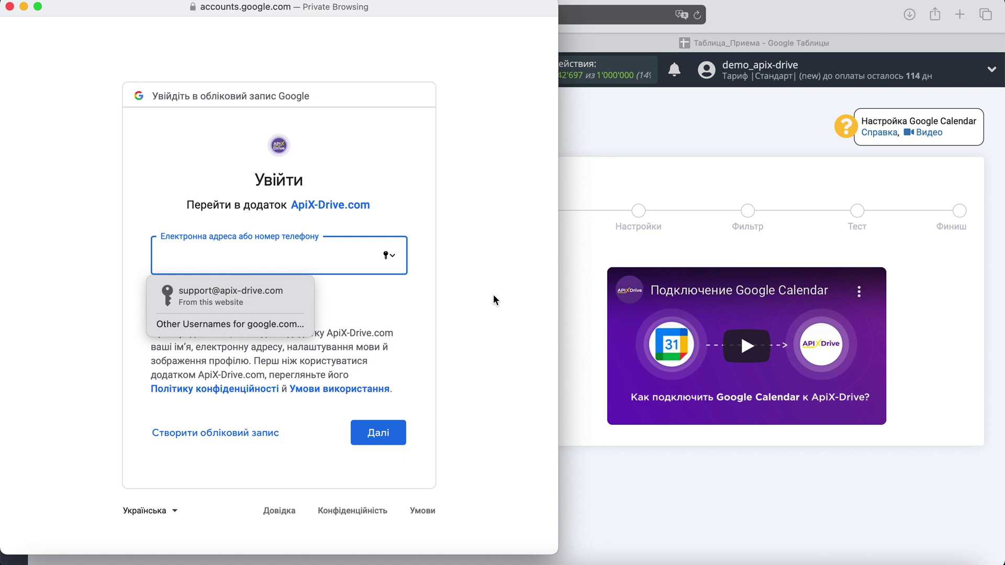
left_click(288, 291)
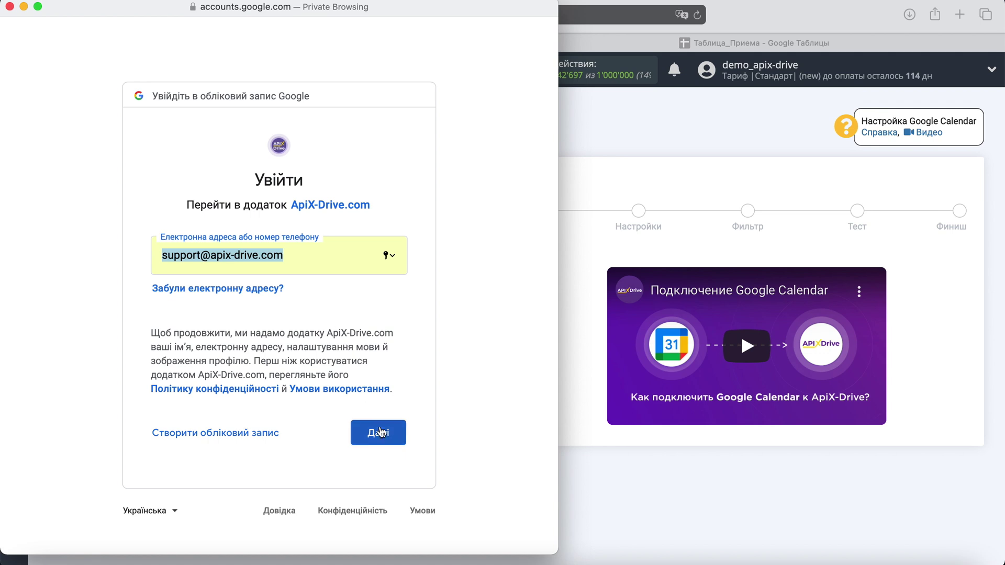
left_click(388, 438)
left_click(287, 291)
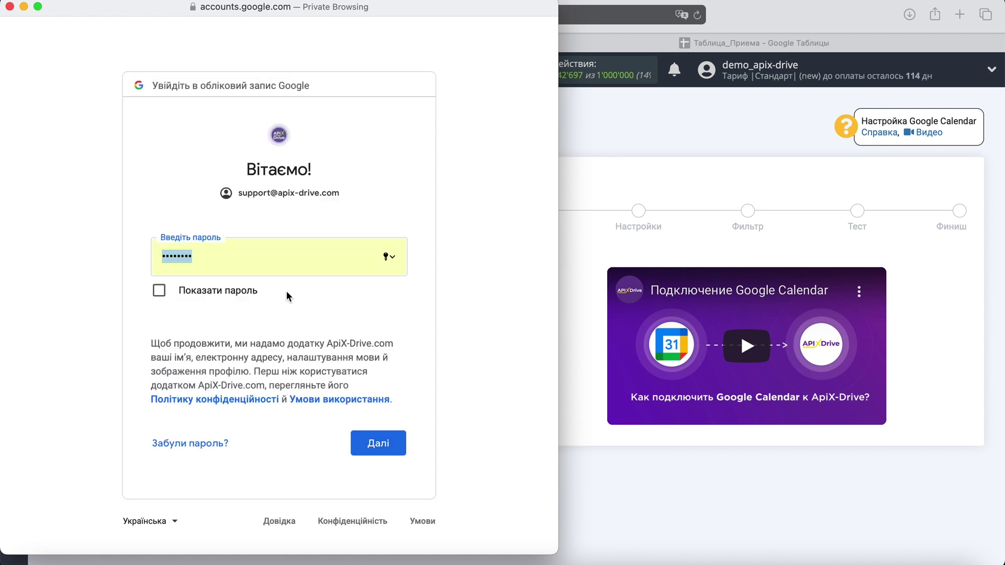
left_click(378, 444)
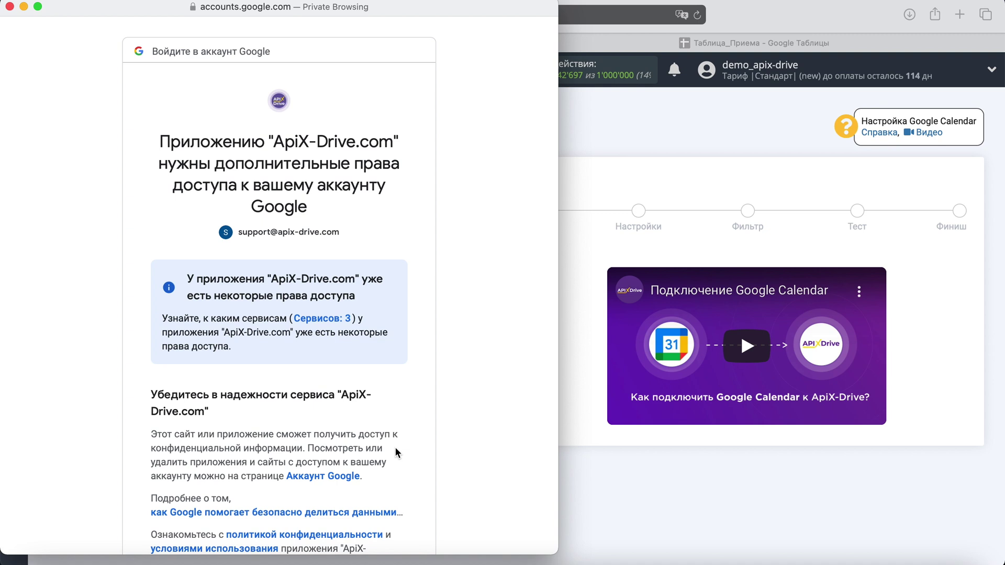
scroll(395, 447, "down", 2)
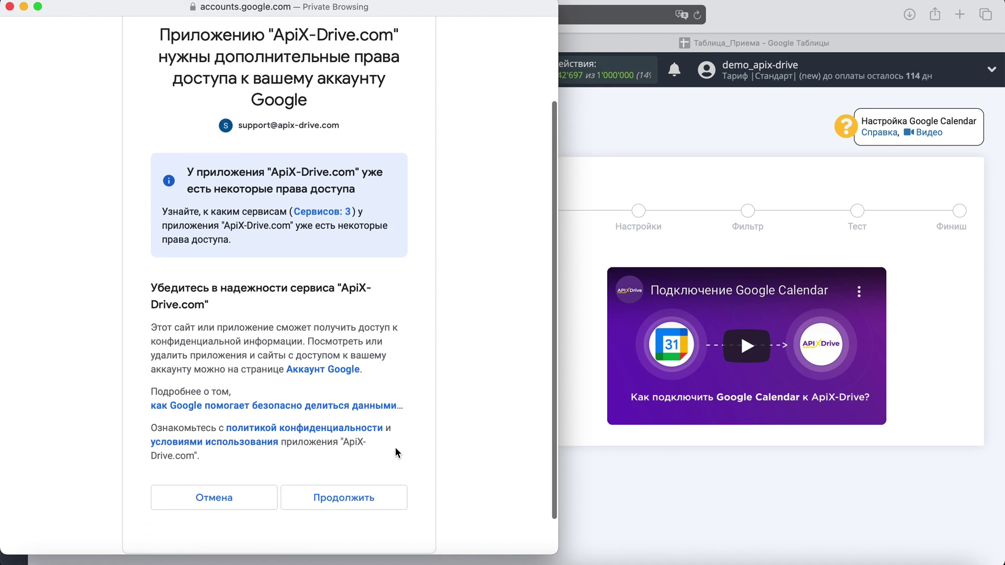
left_click(365, 498)
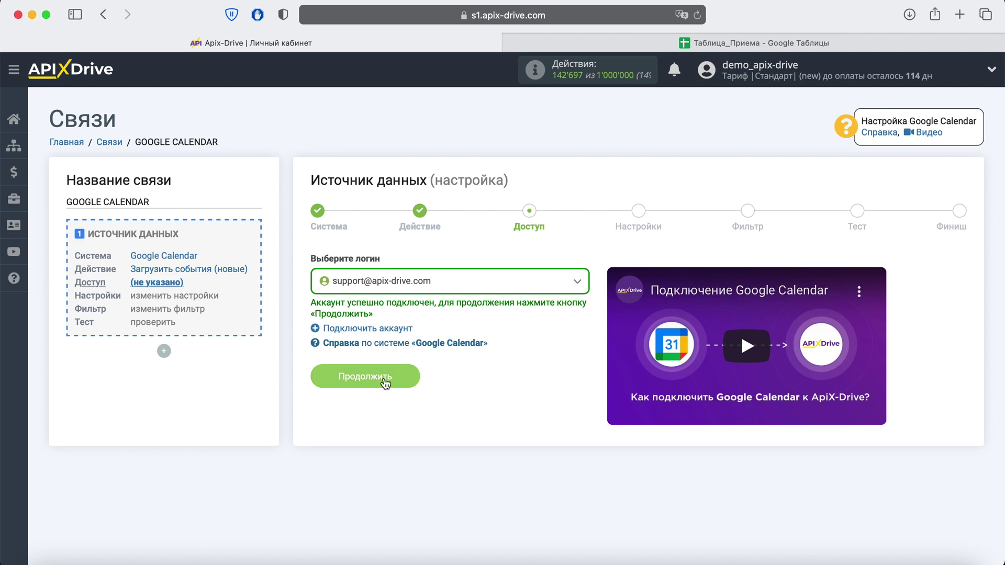
Select the connected Google login and the account's main calendar, then continue to Фильтр
left_click(424, 288)
left_click(423, 368)
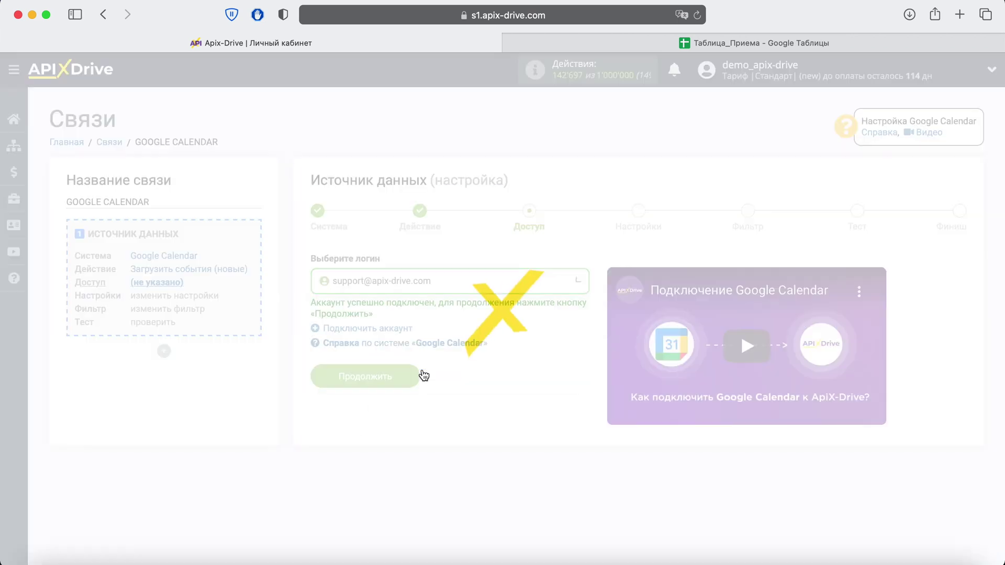
left_click(406, 371)
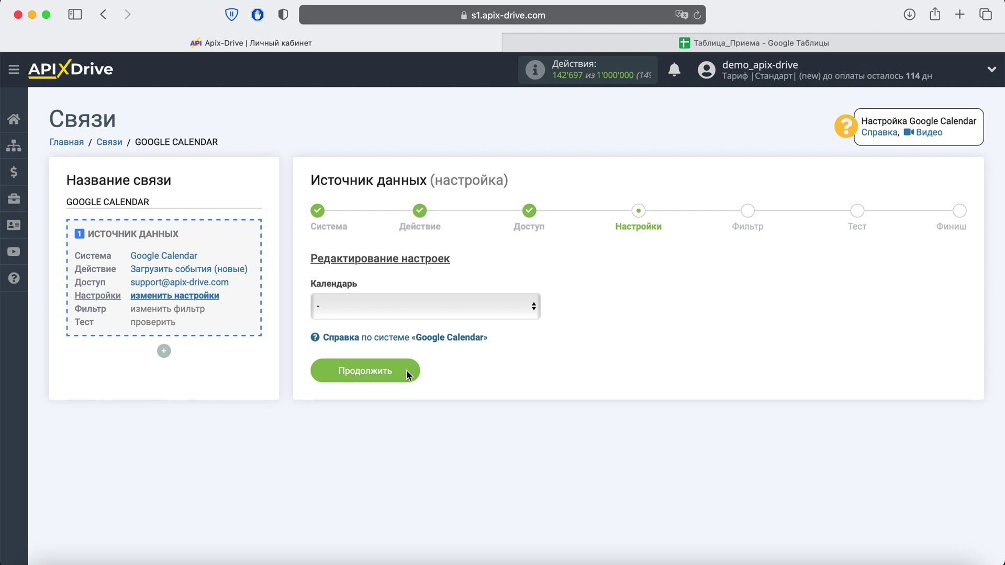
left_click(398, 309)
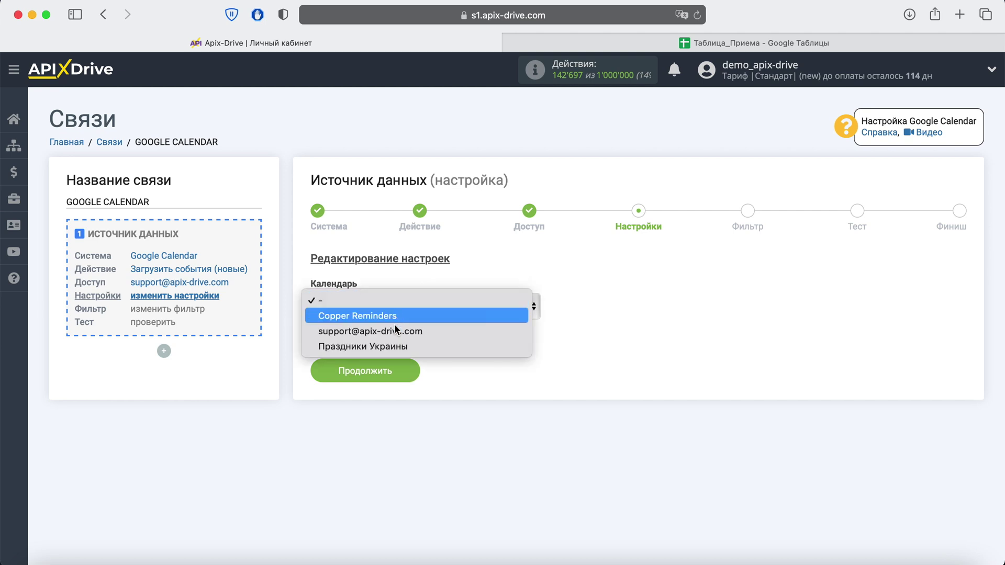
left_click(399, 330)
left_click(400, 361)
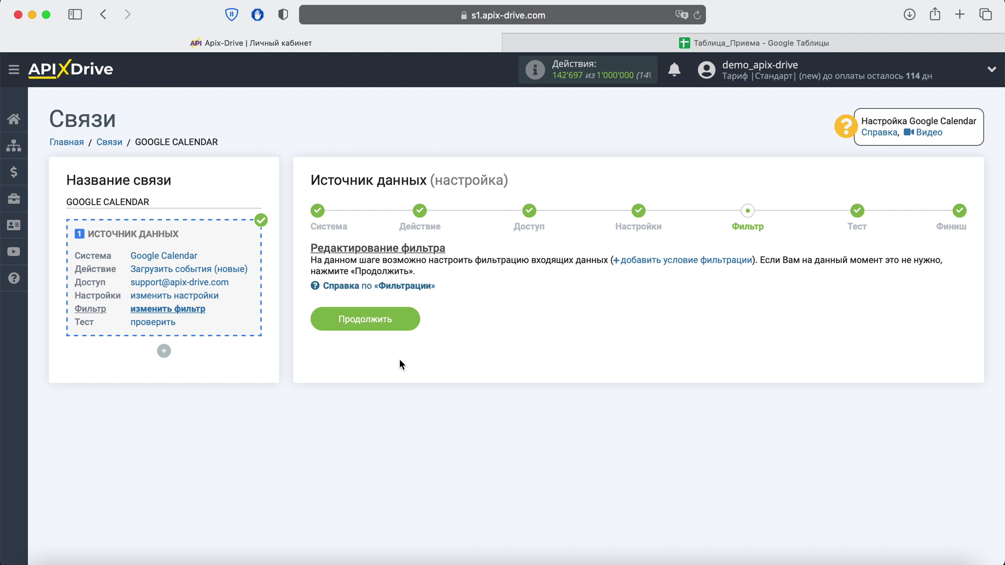
Skip the filter, review the sample event in the Тест table, and click Далее to finish
left_click(409, 323)
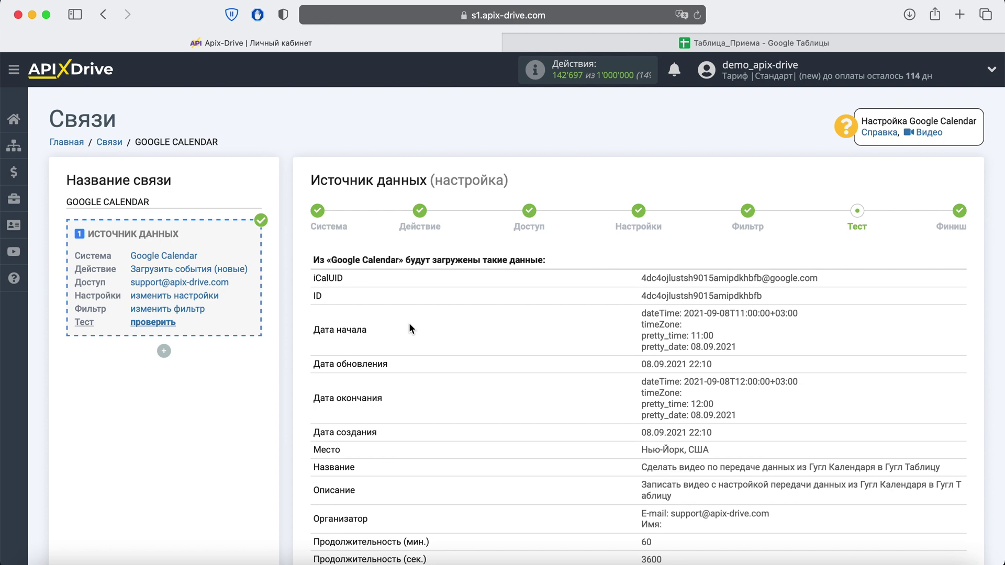
scroll(410, 328, "down", 5)
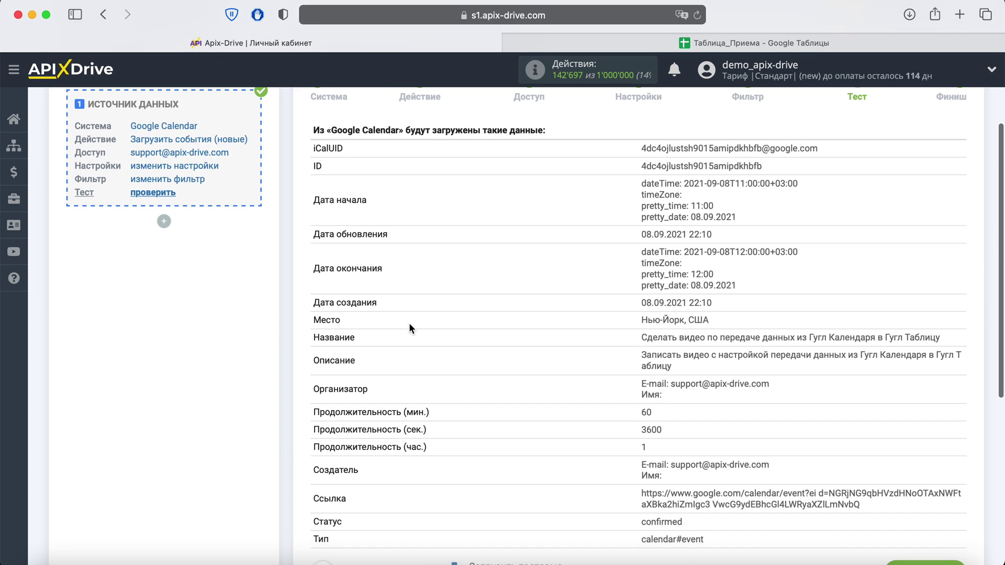
scroll(409, 323, "down", 3)
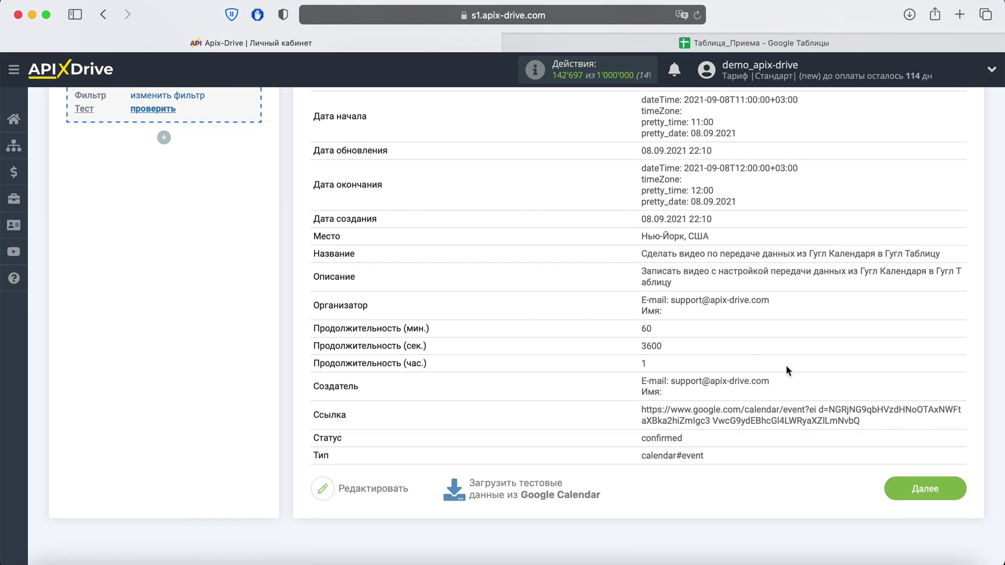
left_click(905, 492)
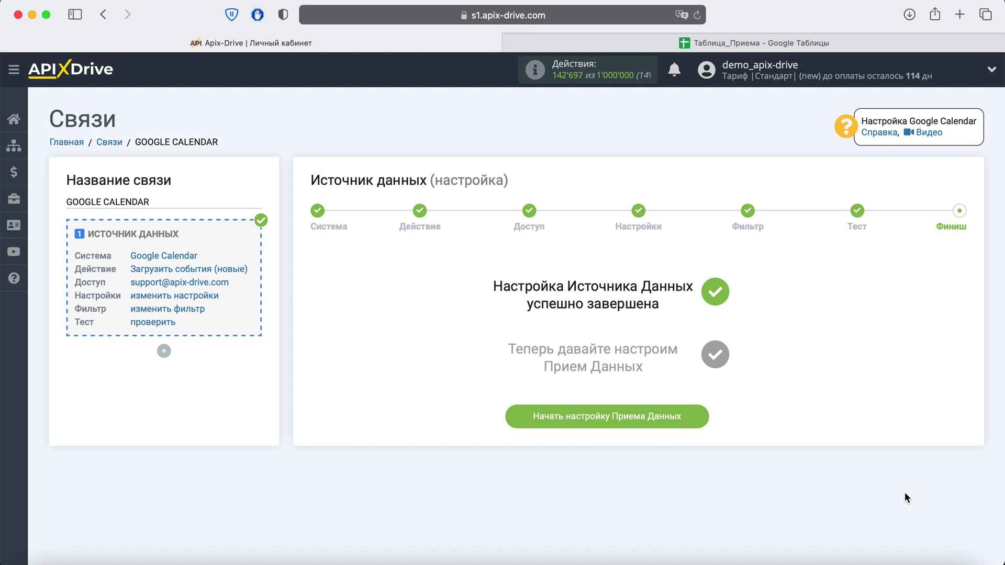
Start data receiving setup with Google Sheets as the destination system
left_click(701, 419)
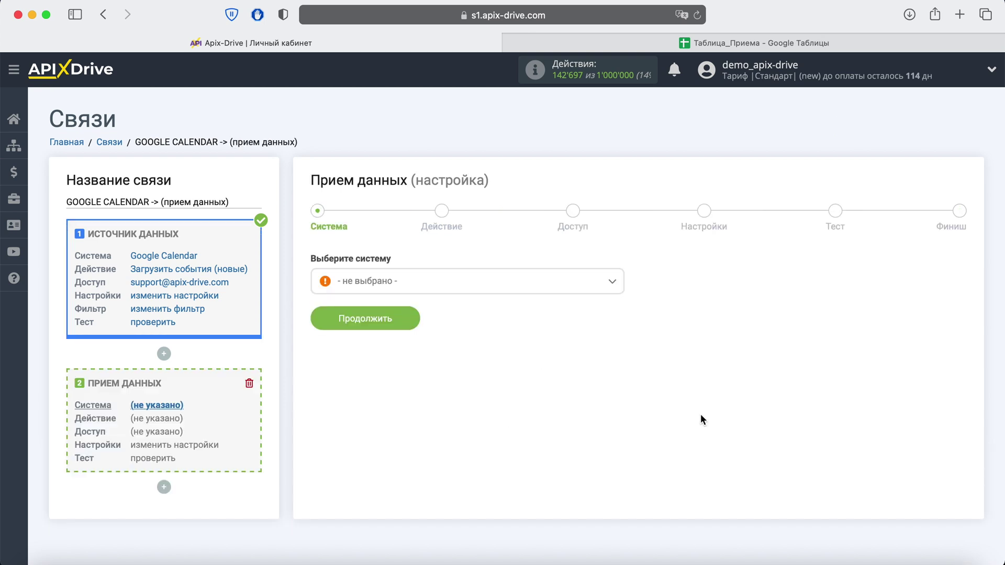
left_click(487, 283)
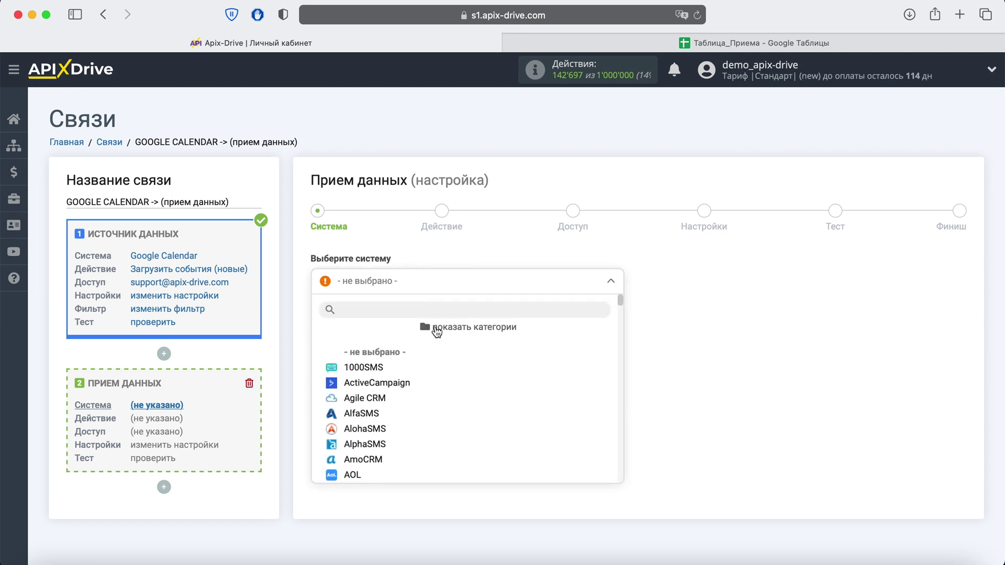
scroll(456, 363, "down", 2)
scroll(454, 366, "down", 10)
scroll(454, 366, "down", 5)
scroll(450, 364, "down", 3)
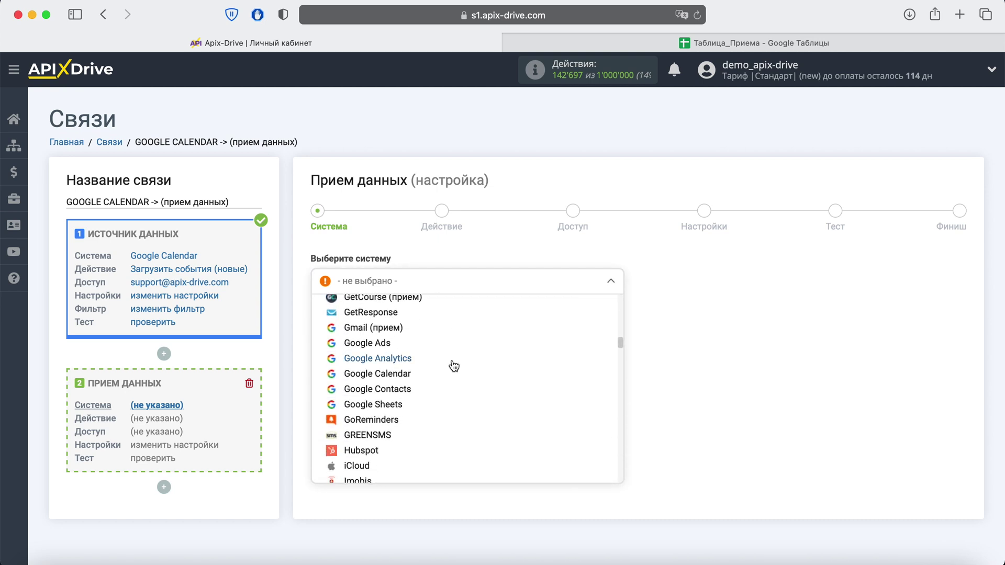
left_click(458, 403)
left_click(407, 317)
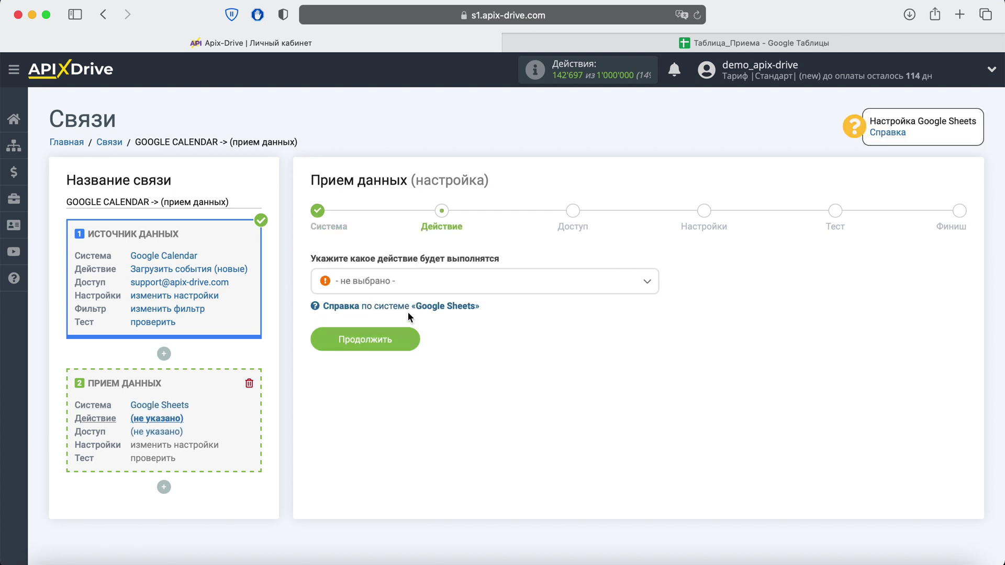
Set the Google Sheets action to Добавить строку and continue to account access
left_click(412, 287)
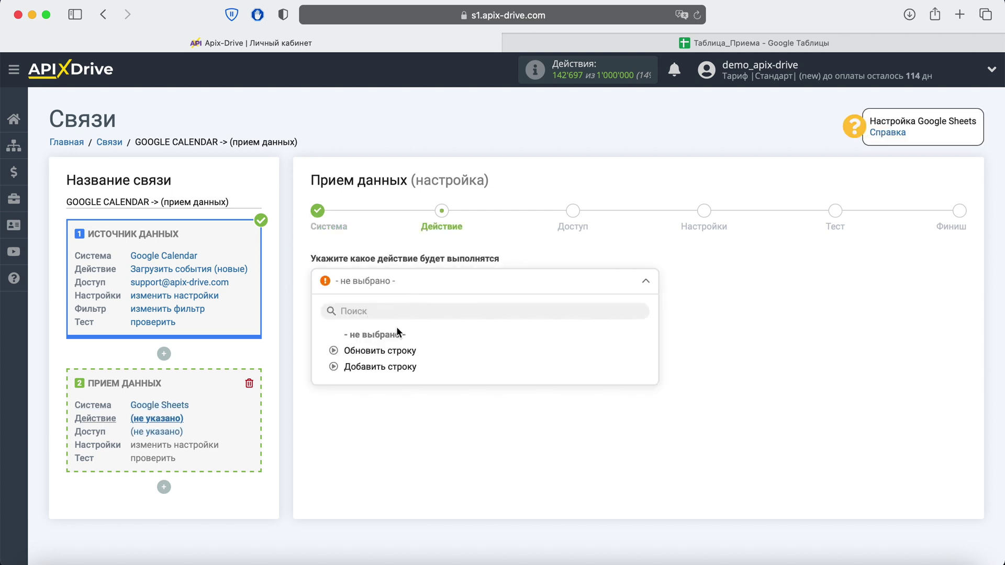
left_click(395, 373)
left_click(403, 338)
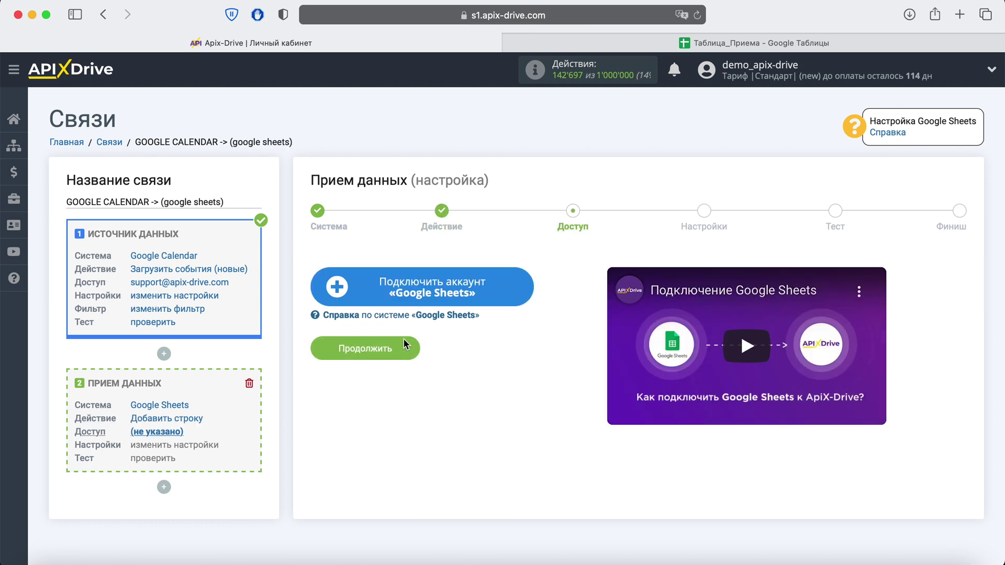
Sign in with the saved Google account, grant access, and select it as the Google Sheets login
left_click(512, 288)
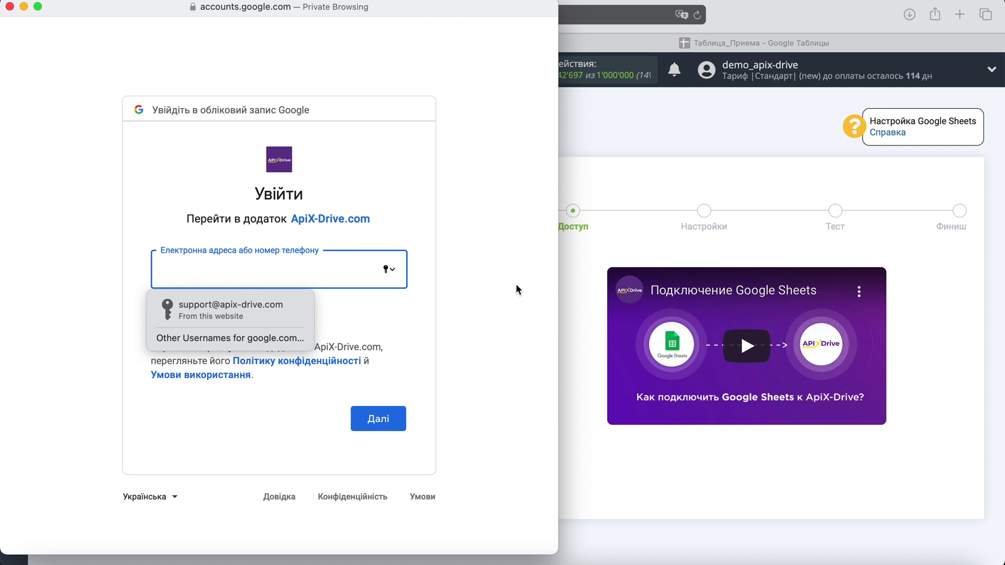
left_click(285, 305)
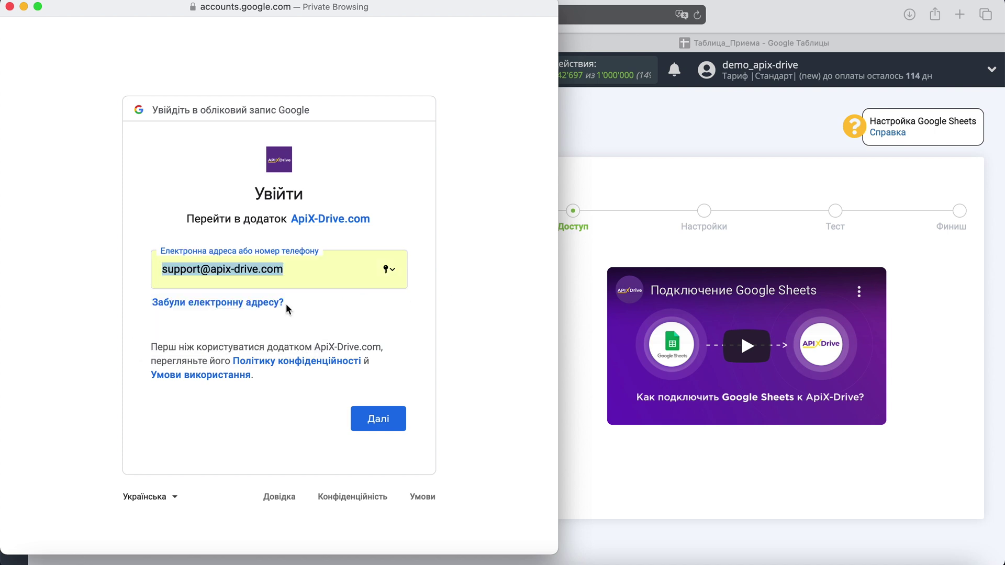
left_click(394, 418)
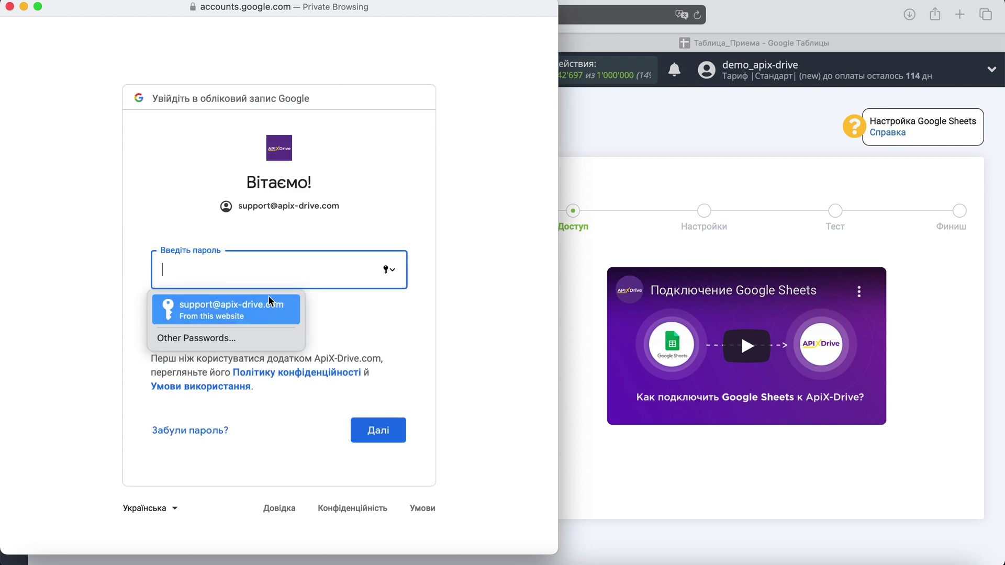
left_click(269, 296)
left_click(396, 428)
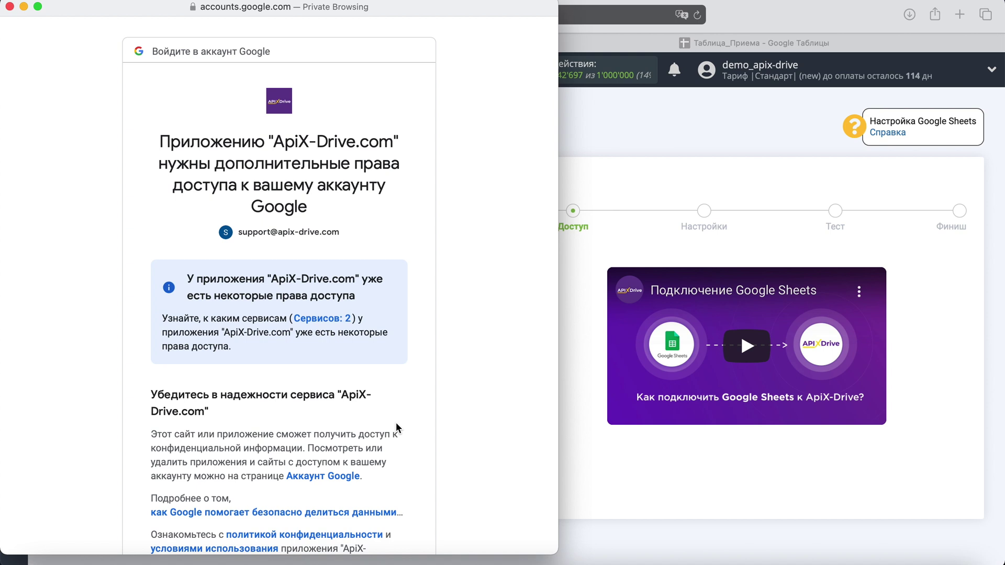
scroll(396, 426, "down", 4)
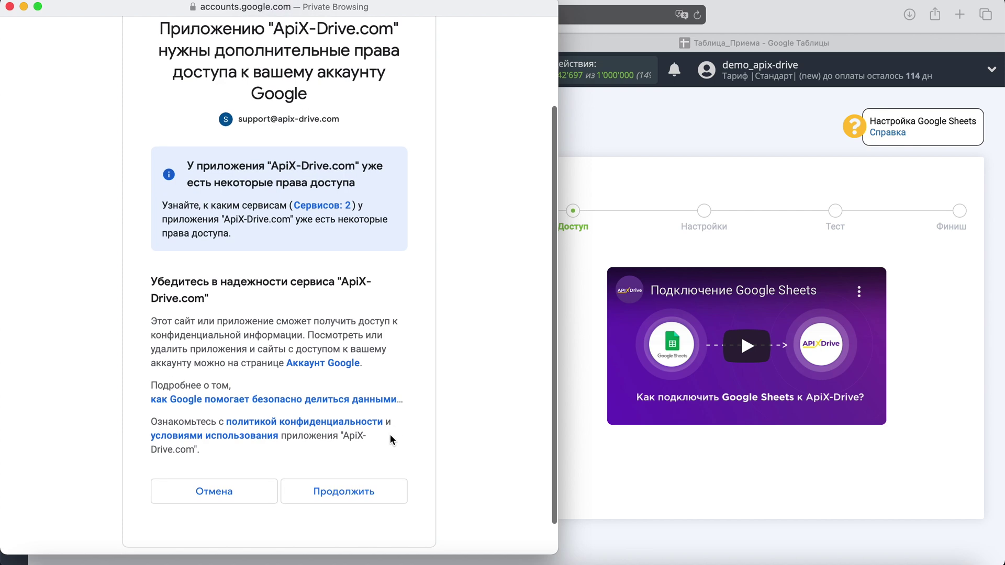
left_click(380, 492)
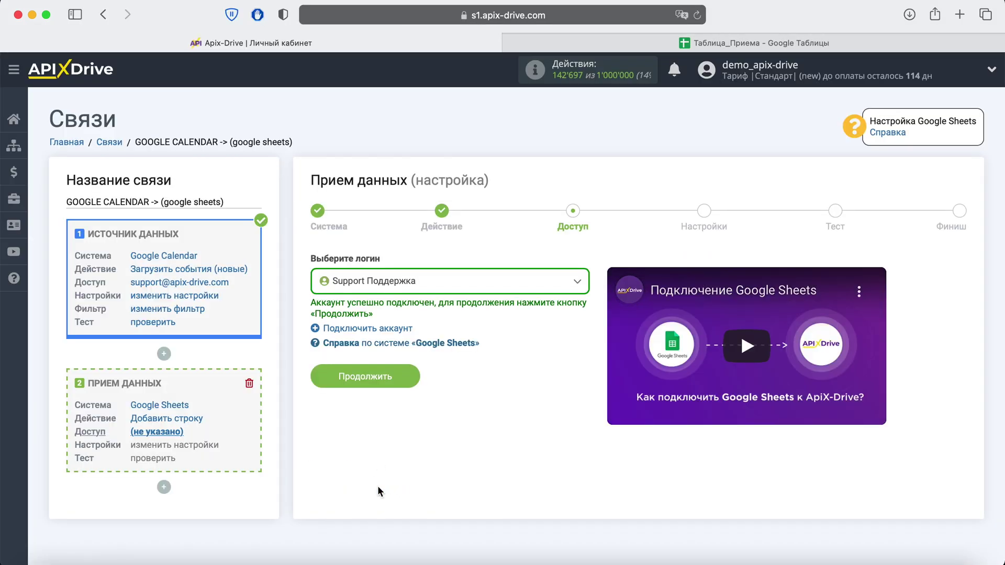
left_click(432, 283)
left_click(421, 368)
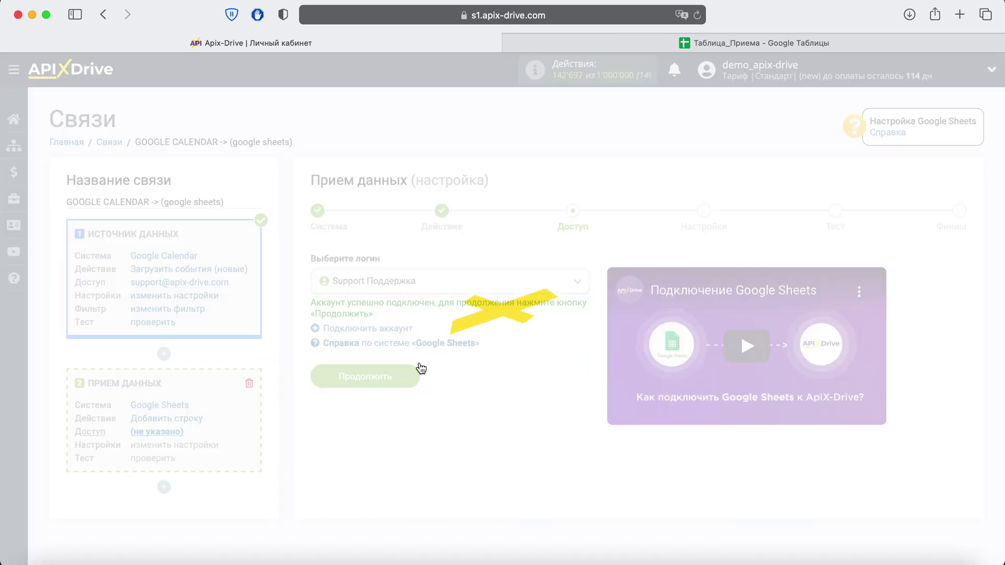
On Настройки, choose file Таблица_Приема and sheet Прием as the row destination
left_click(409, 376)
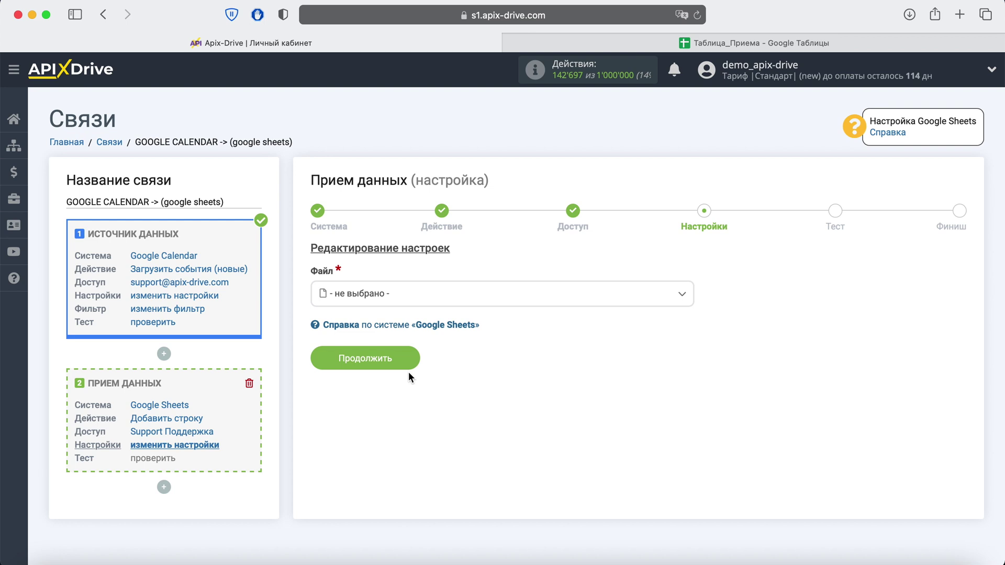
left_click(400, 296)
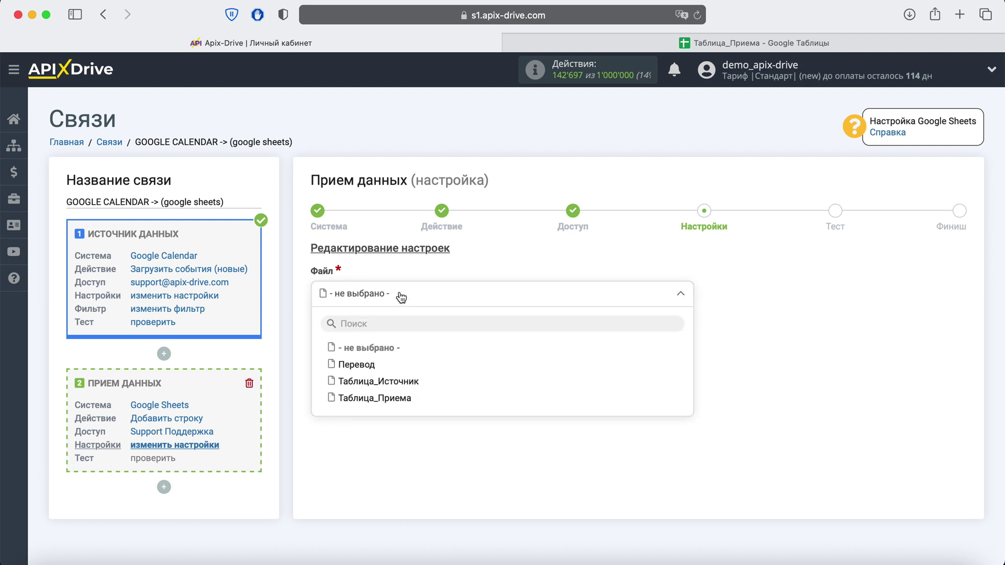
left_click(387, 398)
left_click(388, 367)
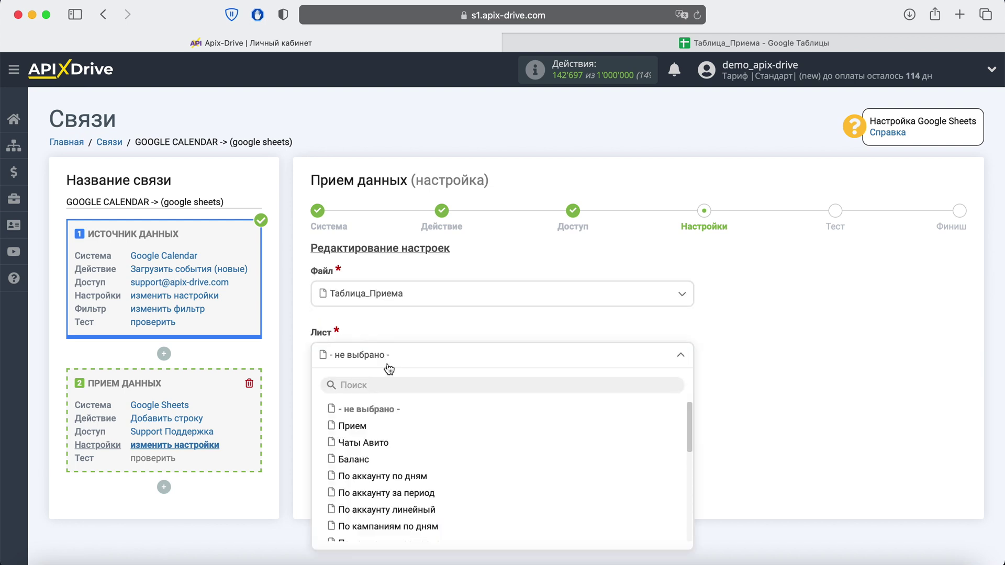
left_click(369, 426)
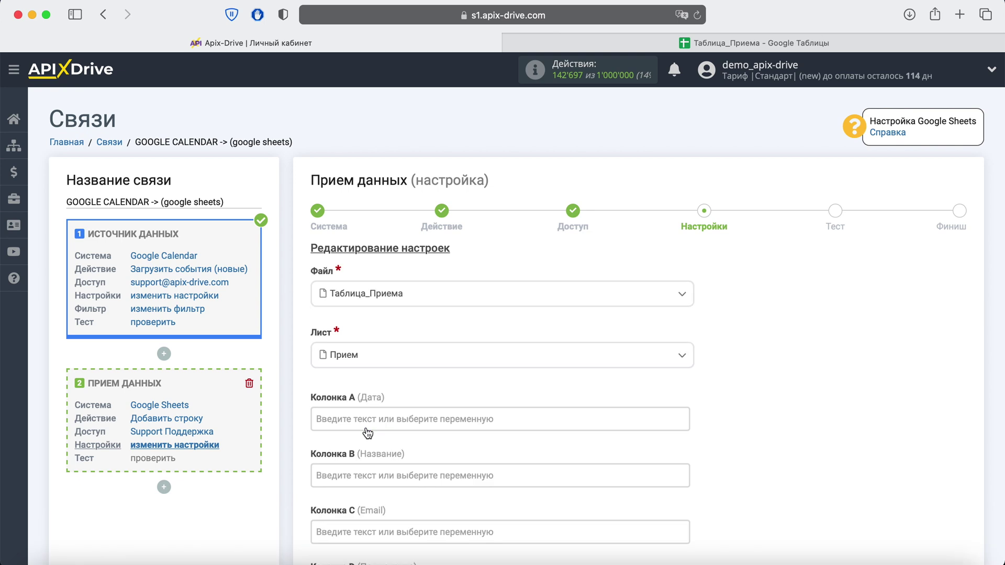
scroll(367, 434, "down", 2)
scroll(368, 434, "down", 2)
scroll(367, 432, "down", 1)
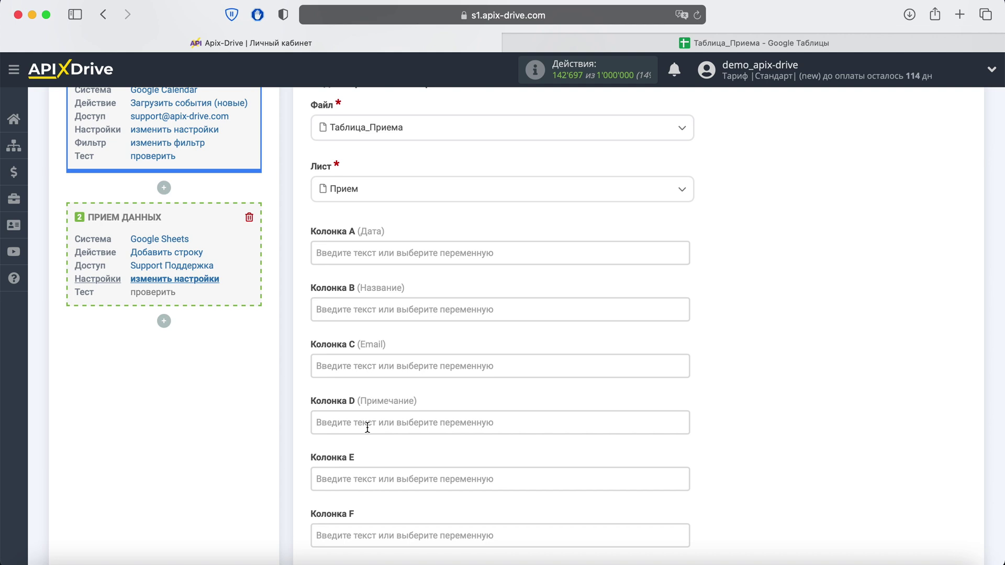
Map column A to the event start dateTime and column B to its Название
left_click(354, 255)
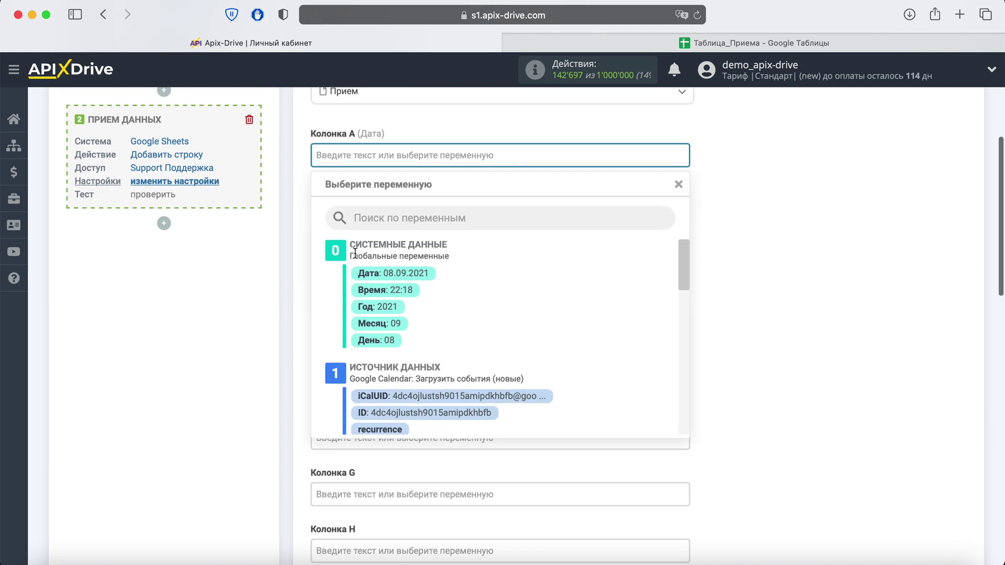
scroll(552, 320, "down", 1)
scroll(551, 321, "down", 3)
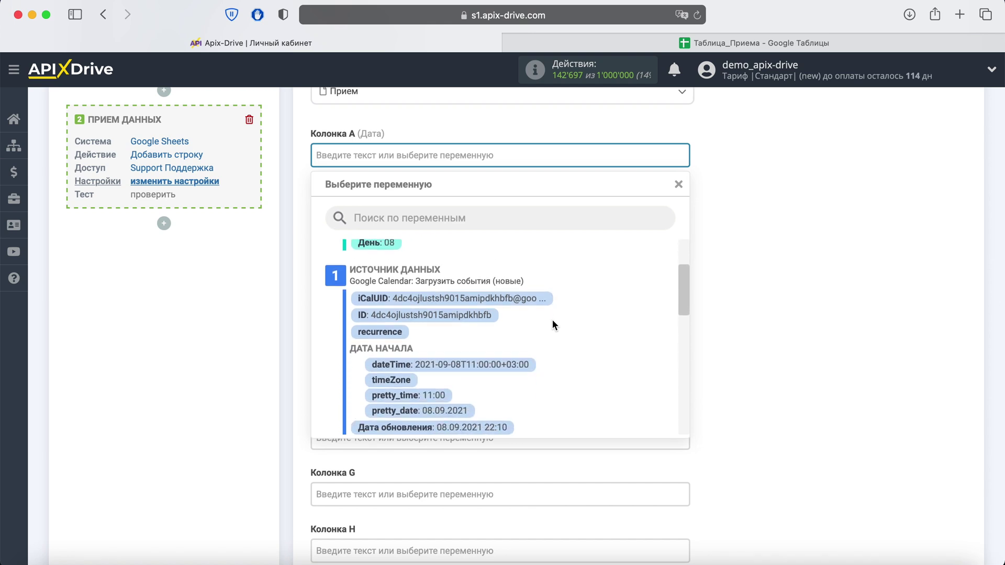
scroll(552, 320, "down", 2)
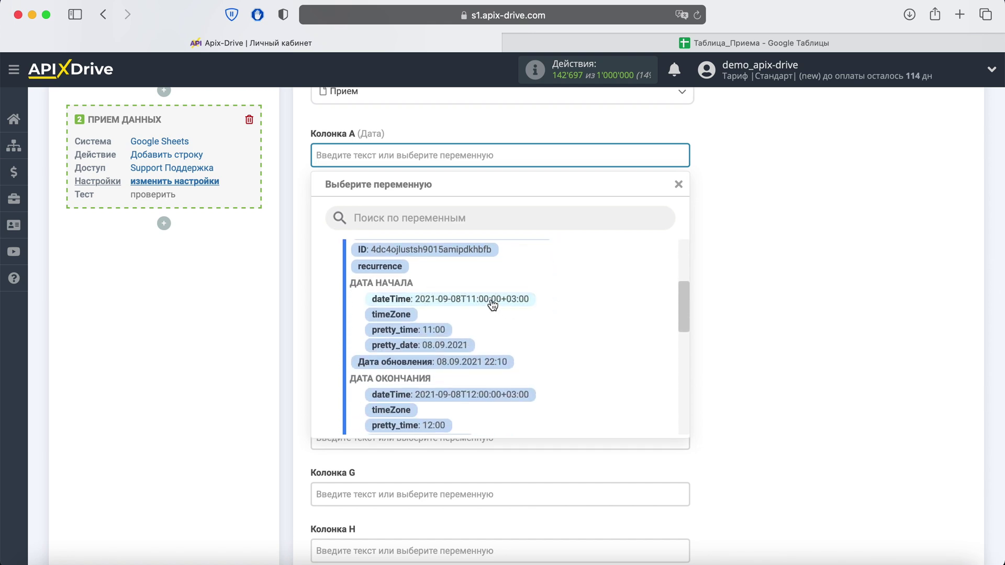
left_click(492, 299)
left_click(439, 212)
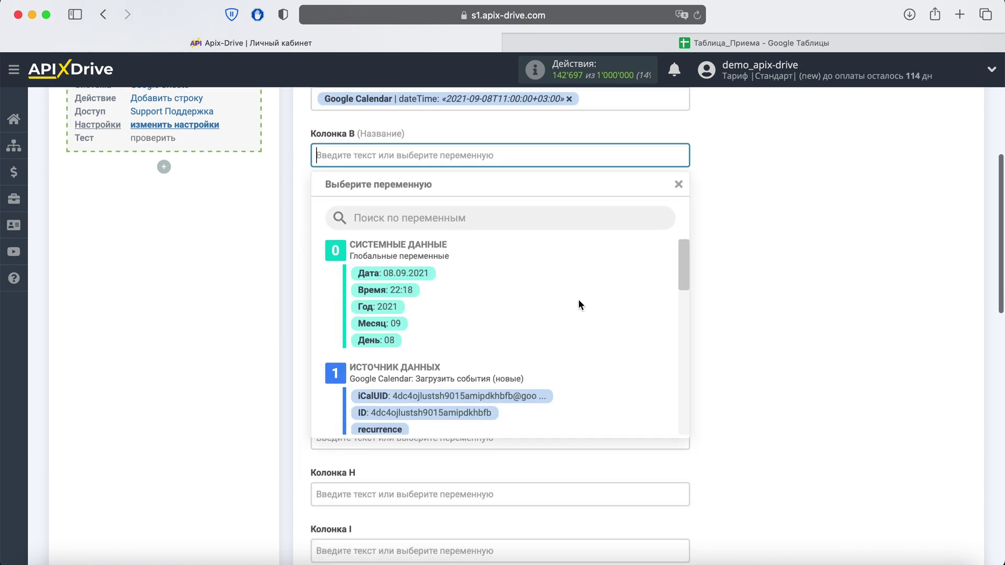
scroll(602, 321, "down", 5)
scroll(603, 321, "down", 2)
scroll(603, 321, "down", 2)
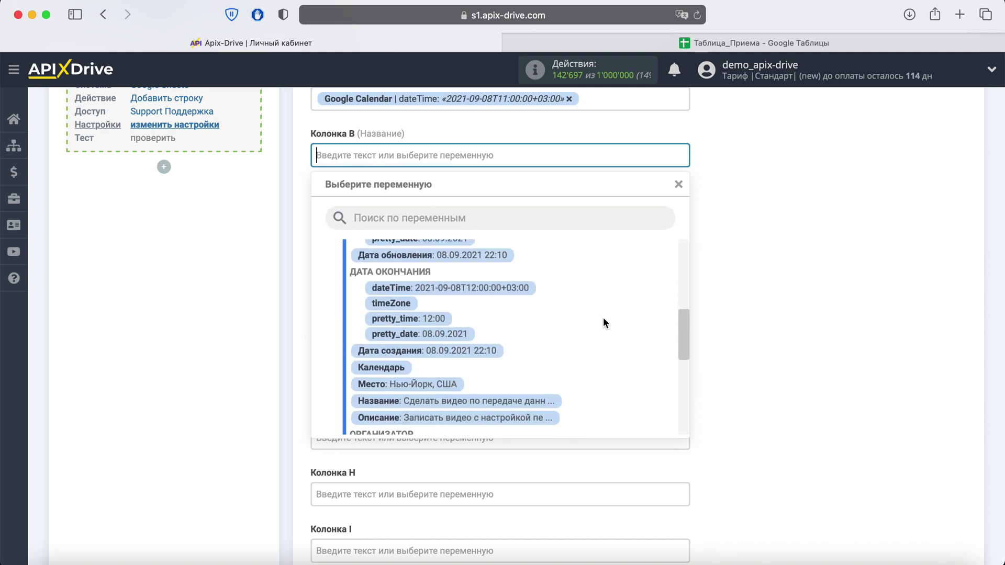
scroll(603, 321, "down", 1)
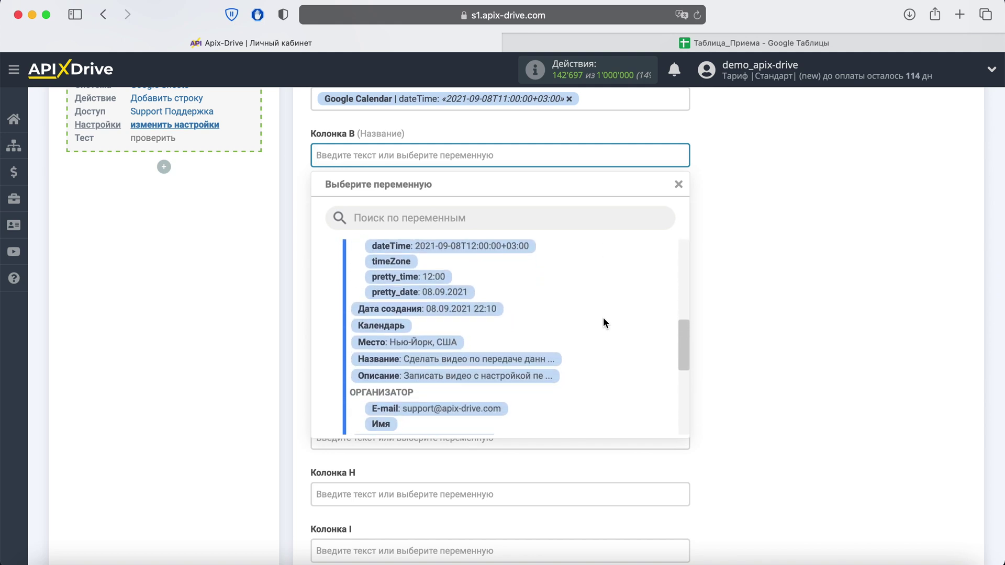
left_click(511, 359)
Map column C to the organizer E-mail and column D to the event Описание
left_click(441, 211)
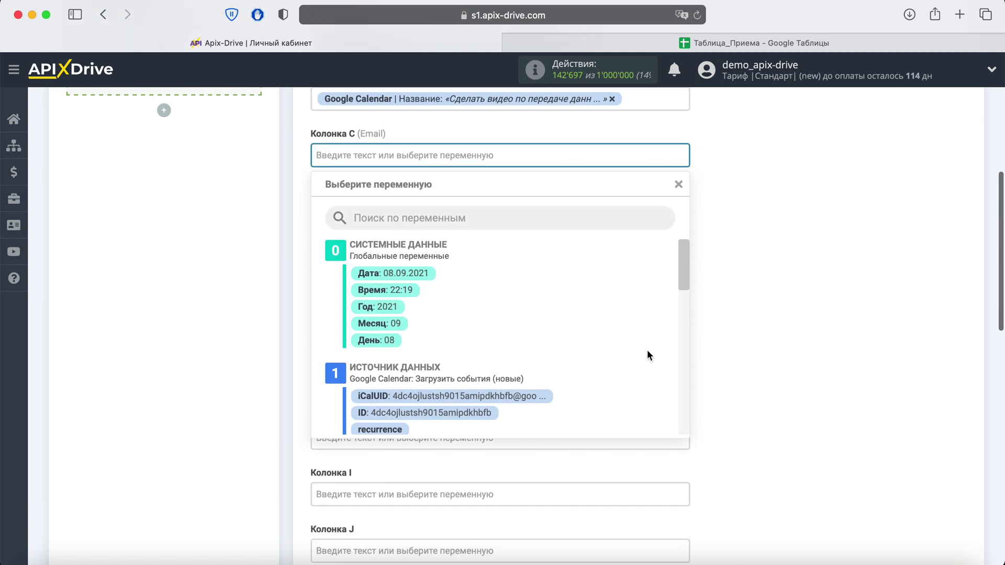
scroll(647, 355, "down", 3)
scroll(648, 355, "down", 3)
scroll(647, 355, "down", 1)
scroll(647, 356, "down", 2)
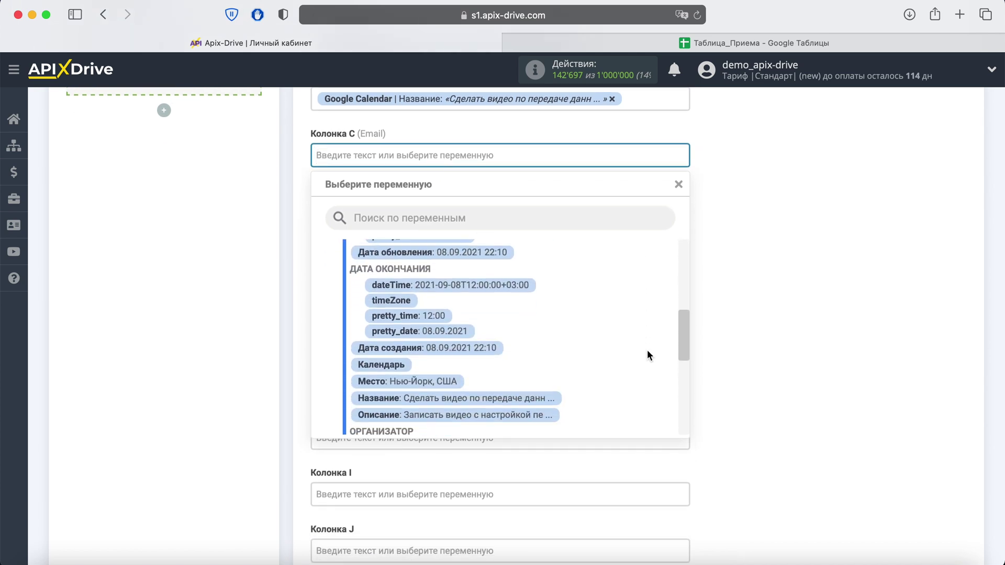
scroll(647, 355, "down", 1)
scroll(648, 356, "down", 2)
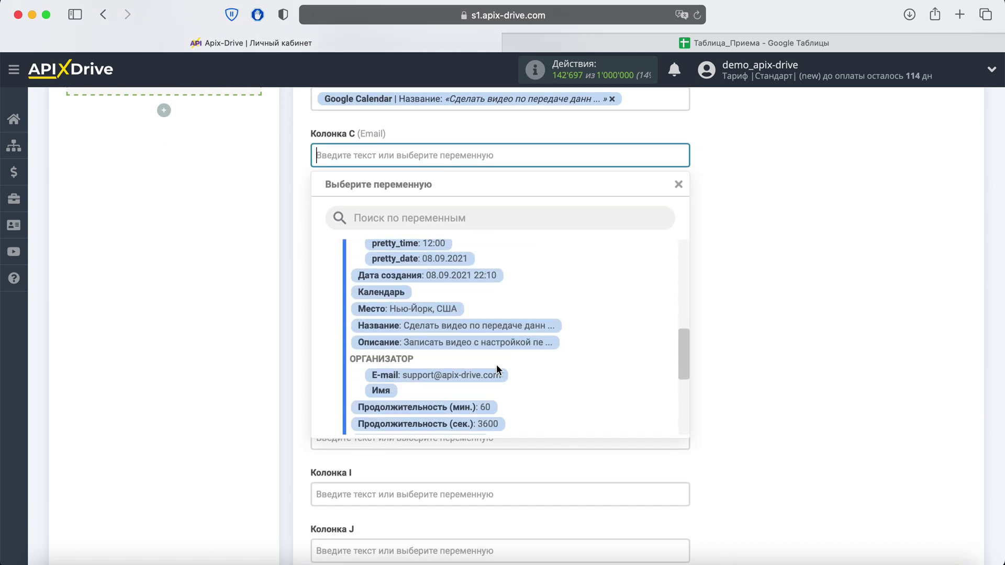
left_click(476, 376)
left_click(471, 215)
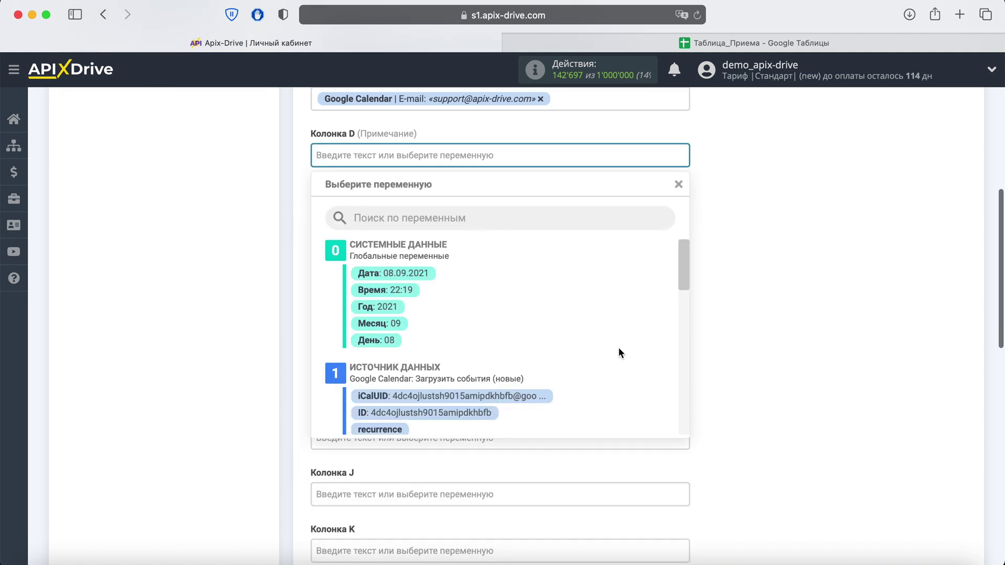
scroll(618, 351, "down", 5)
scroll(618, 350, "down", 2)
scroll(618, 351, "down", 1)
scroll(619, 351, "down", 1)
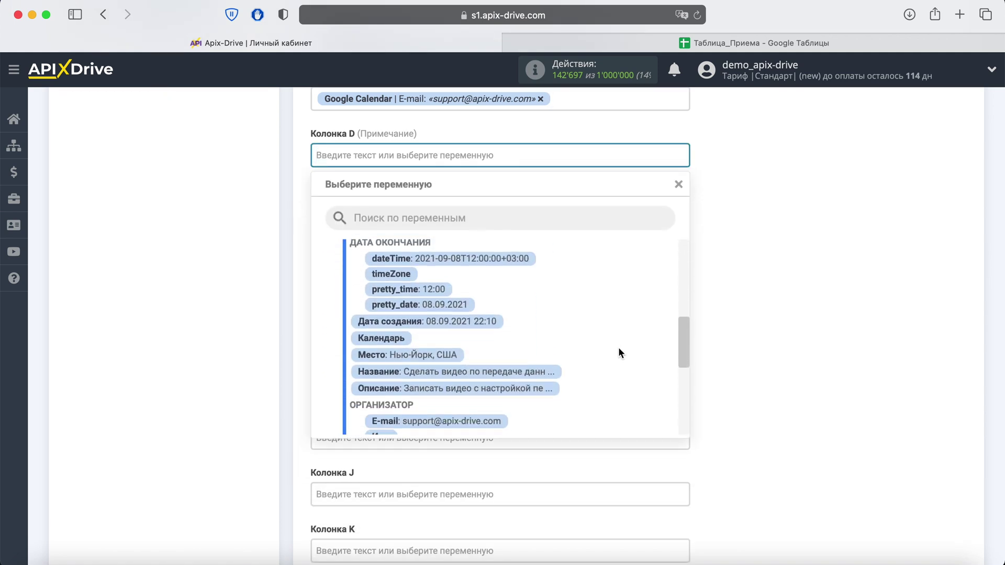
left_click(518, 388)
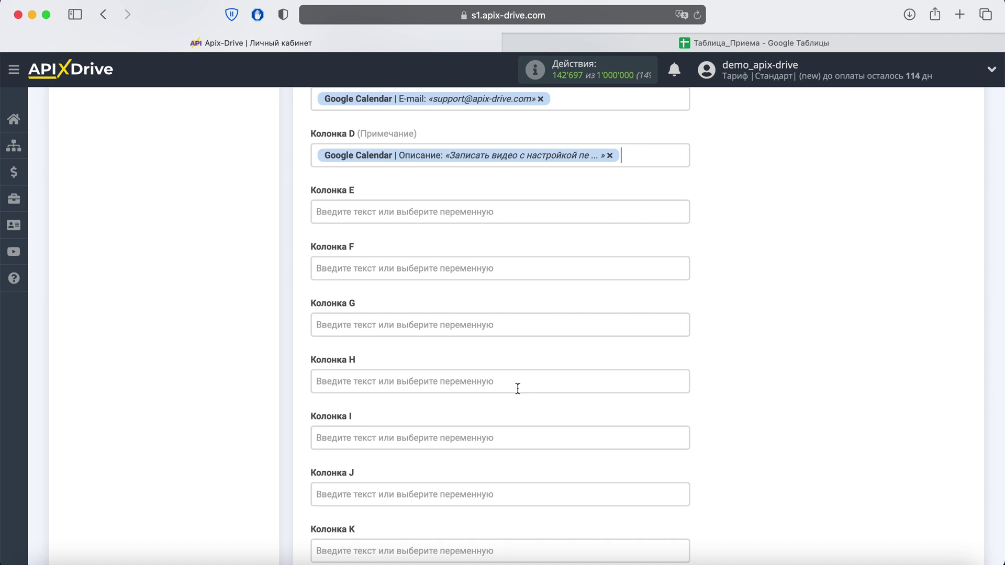
scroll(518, 388, "down", 3)
scroll(517, 388, "down", 10)
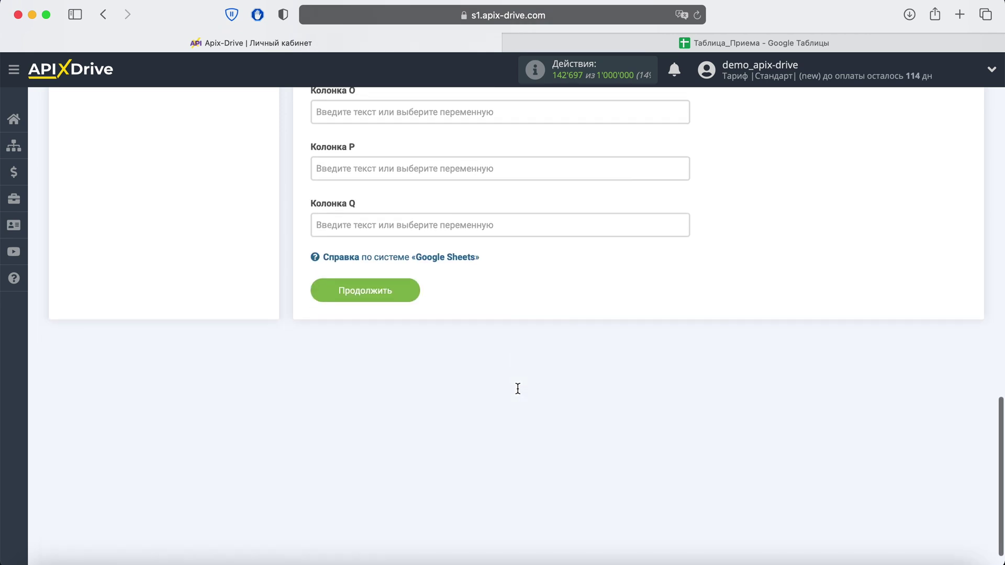
Save the column mapping and send test data to Google Sheets from the Тест step
left_click(406, 287)
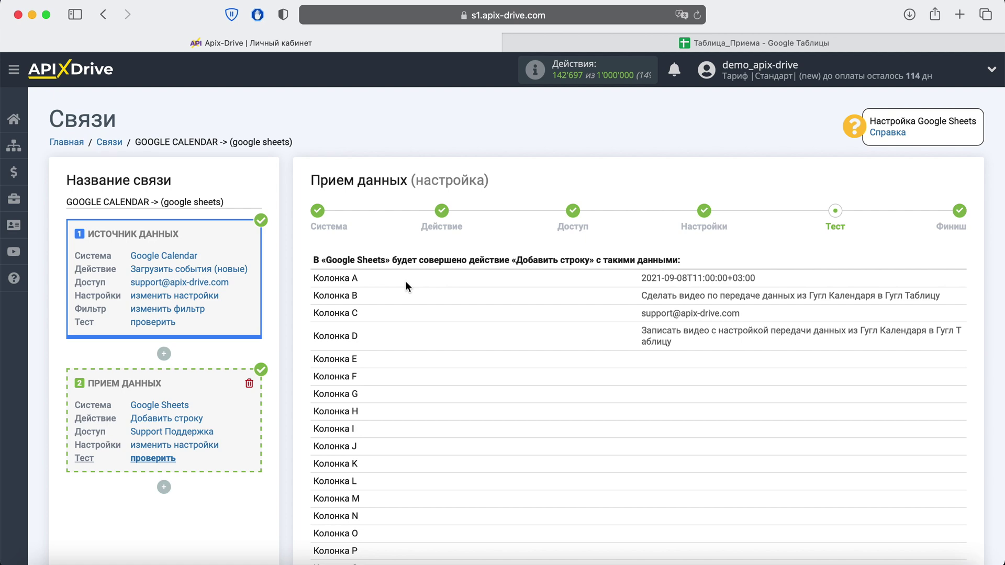
scroll(406, 286, "down", 7)
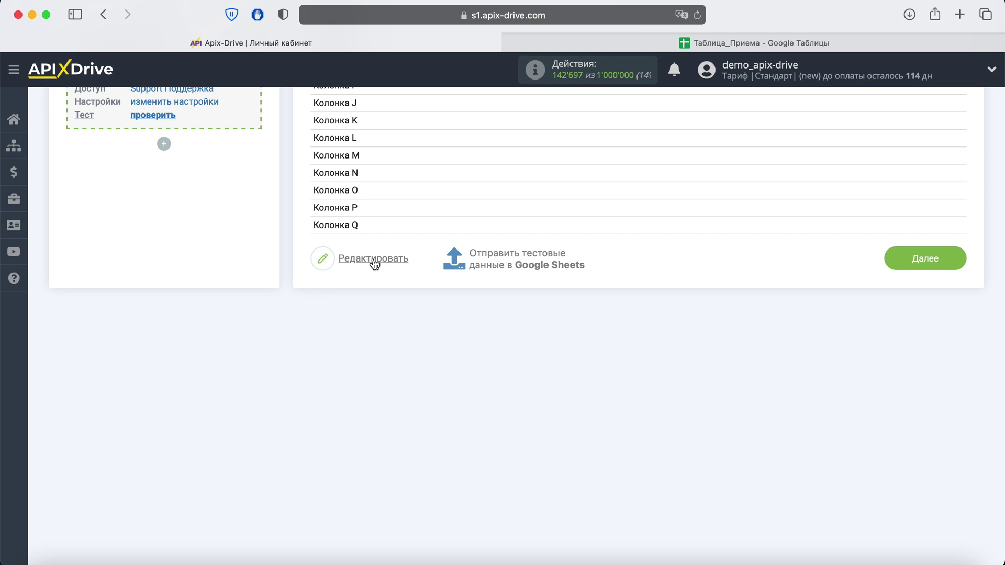
left_click(501, 260)
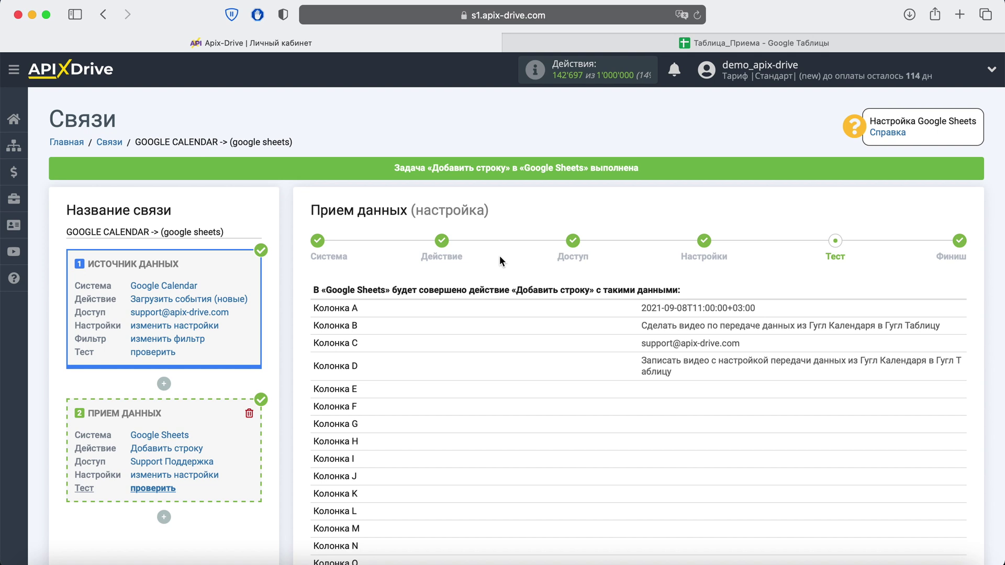
left_click(683, 43)
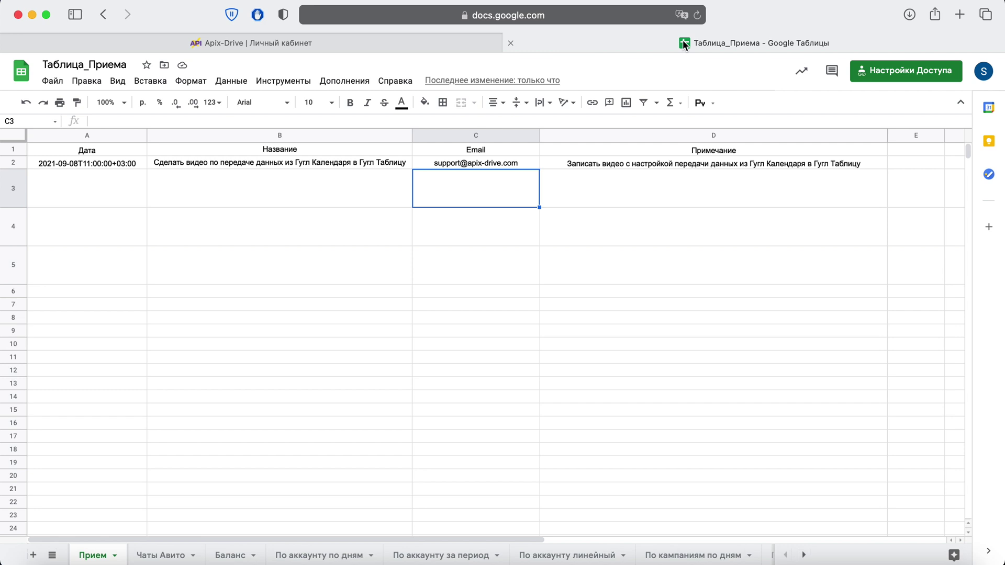
left_click(429, 40)
Complete the Google Sheets receiving step to reach Финиш, then enable auto-update for the connection
scroll(847, 318, "down", 5)
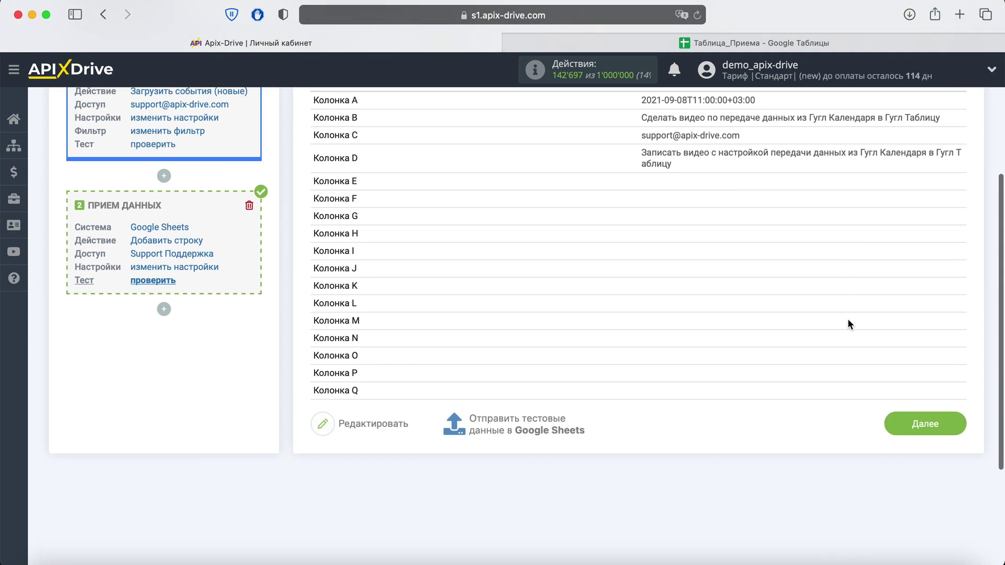
left_click(937, 411)
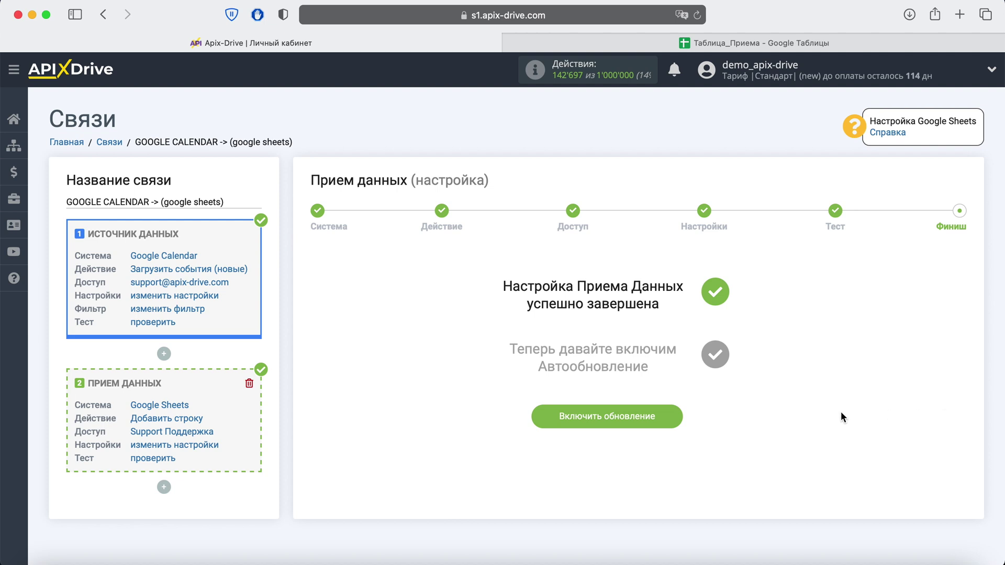
left_click(662, 413)
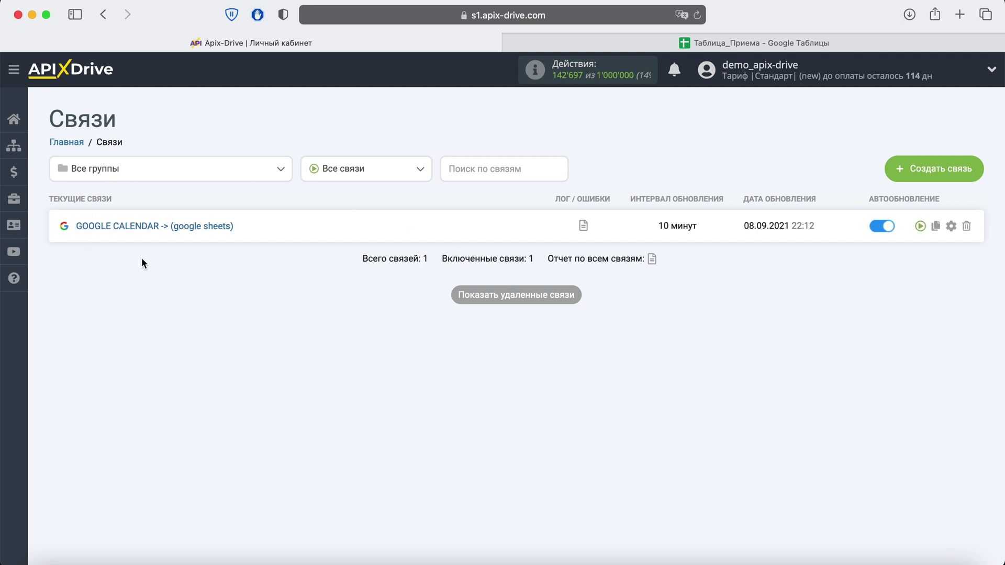
In connection settings, append 'Новые события' to the name, set interval to 5 минут, and save
mouse_move(518, 226)
left_click(951, 226)
type("H")
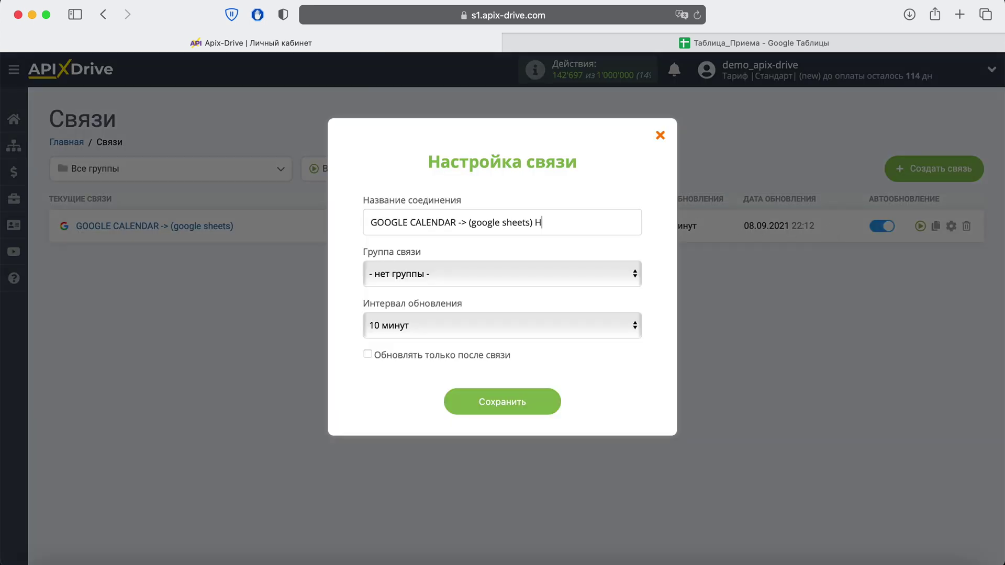
type("овые события")
left_click(524, 326)
left_click(491, 306)
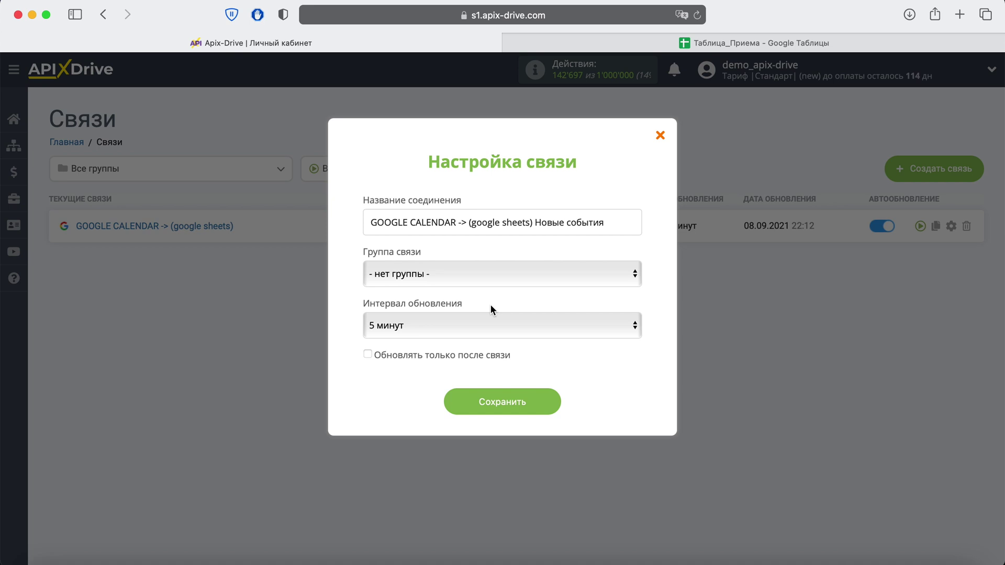
left_click(544, 401)
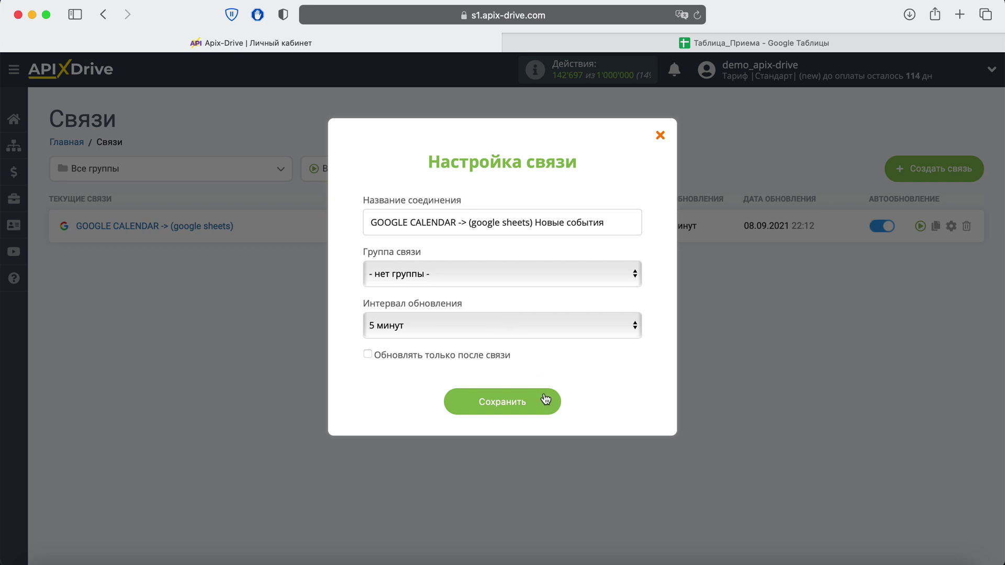